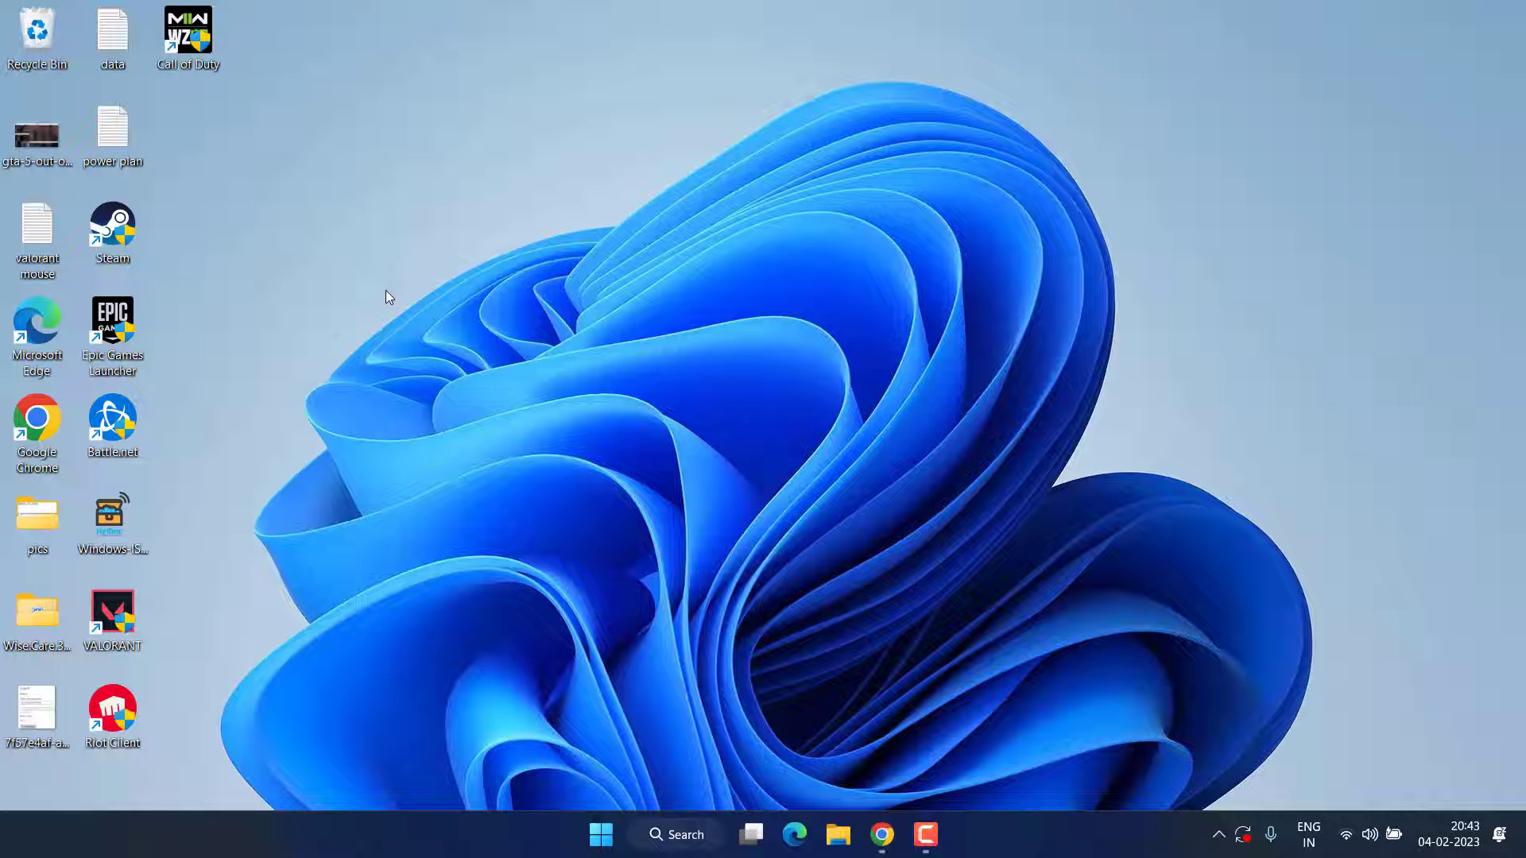
- View the GTA out-of-memory screenshot, then return to Chrome showing openiv.com
double_click(36, 135)
key(alt+Tab)
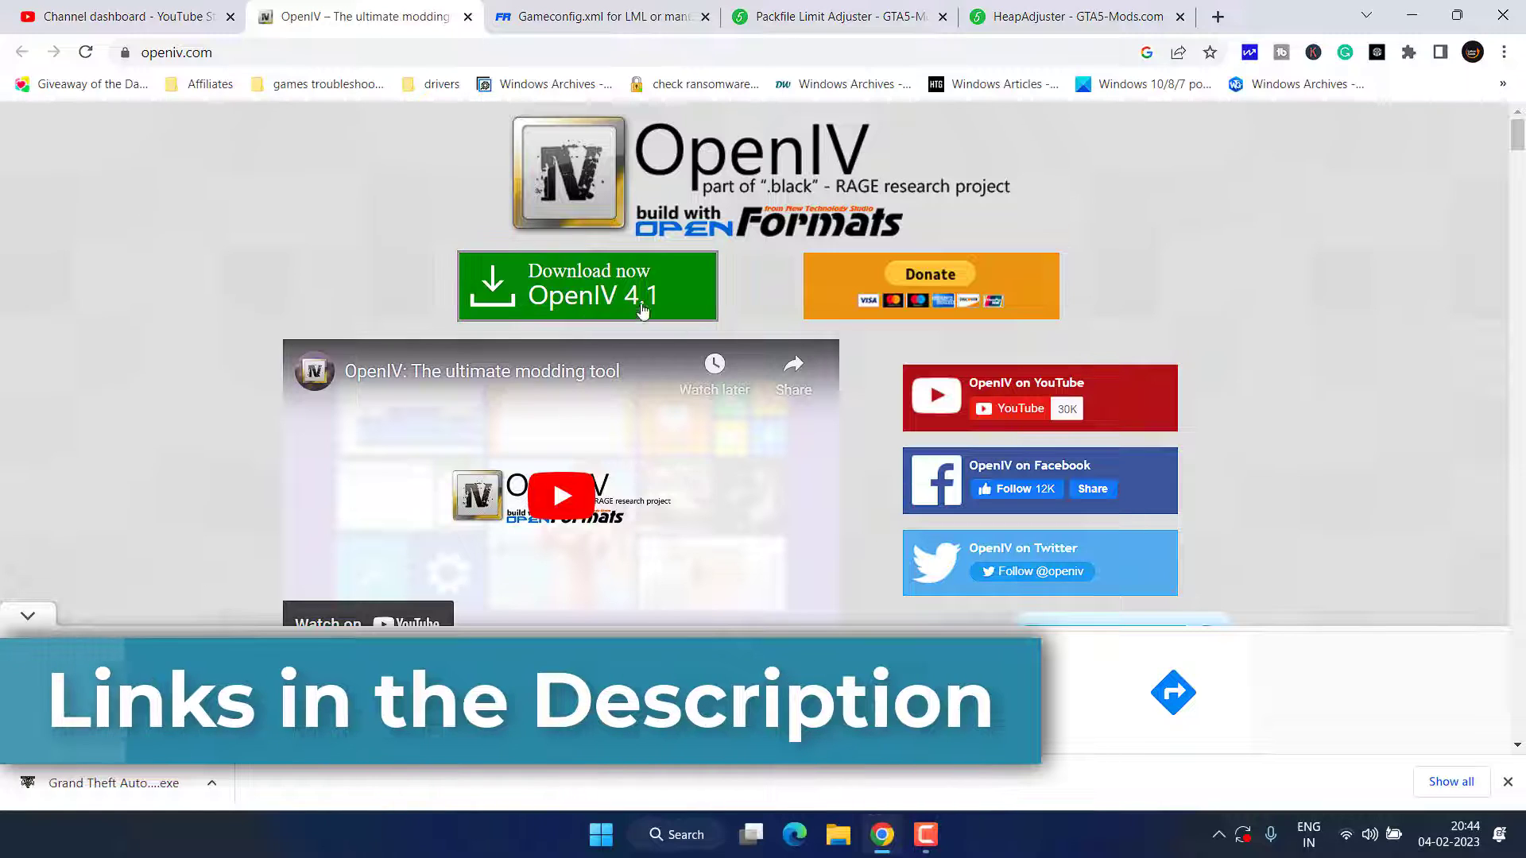
- Save the OpenIV 4.1 installer ovisetup.exe to the Desktop and launch it
click(606, 296)
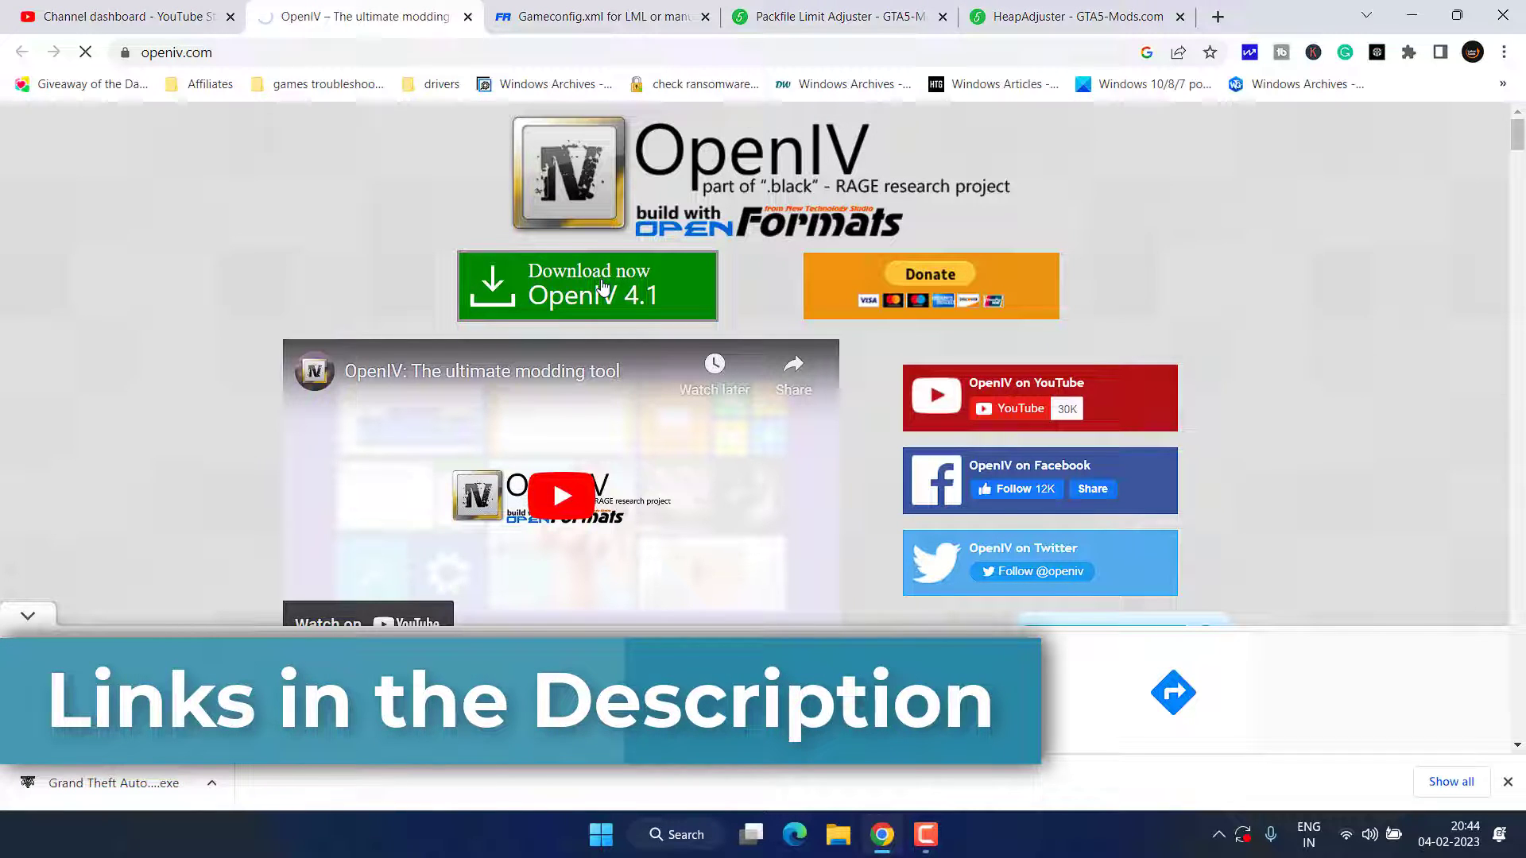
scroll(542, 482, up, 3)
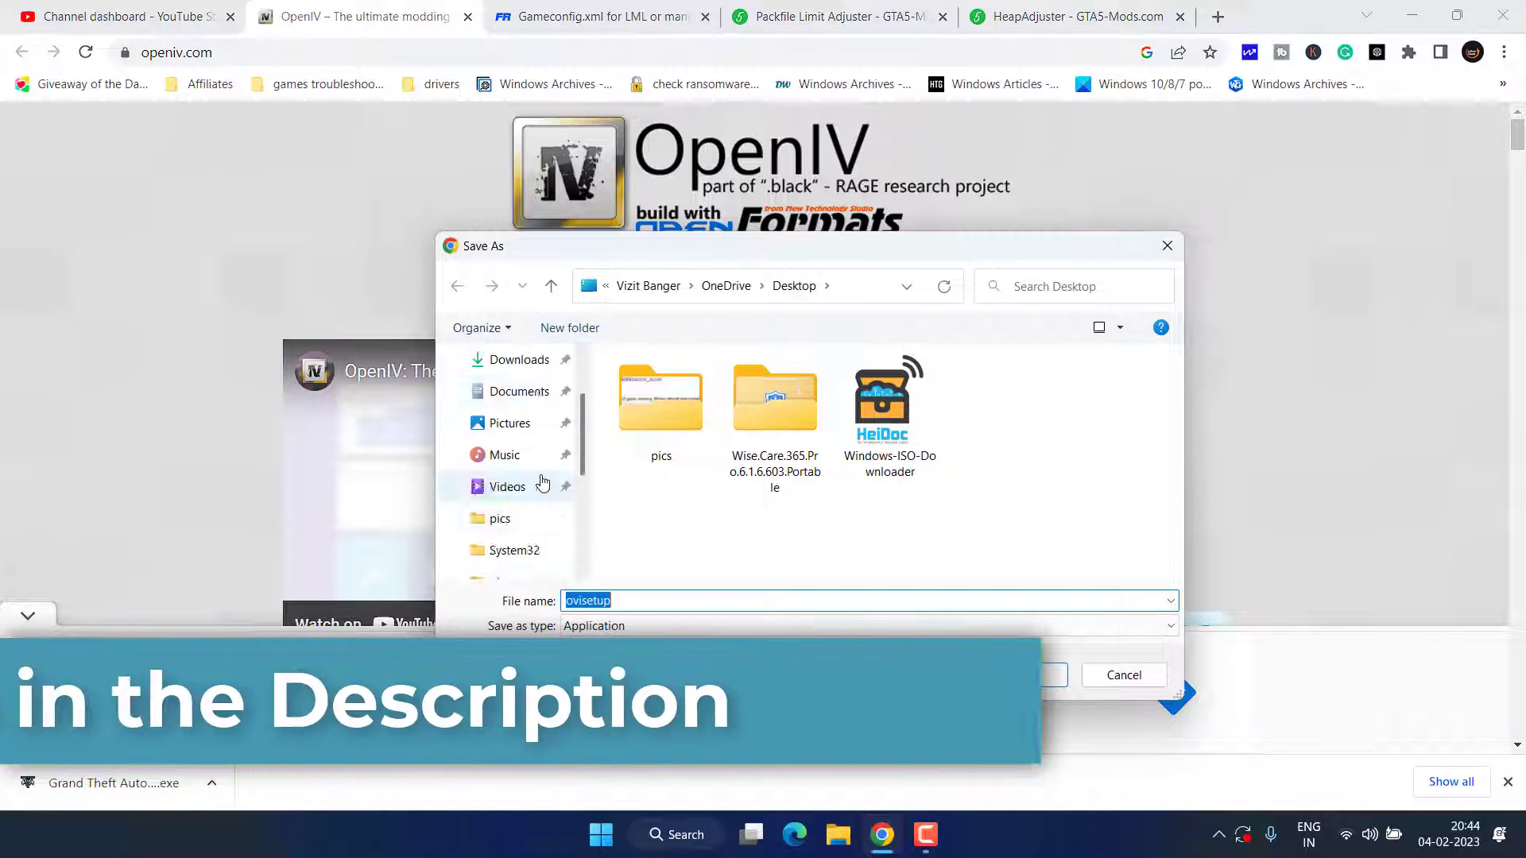
scroll(542, 483, up, 3)
click(526, 426)
click(1022, 671)
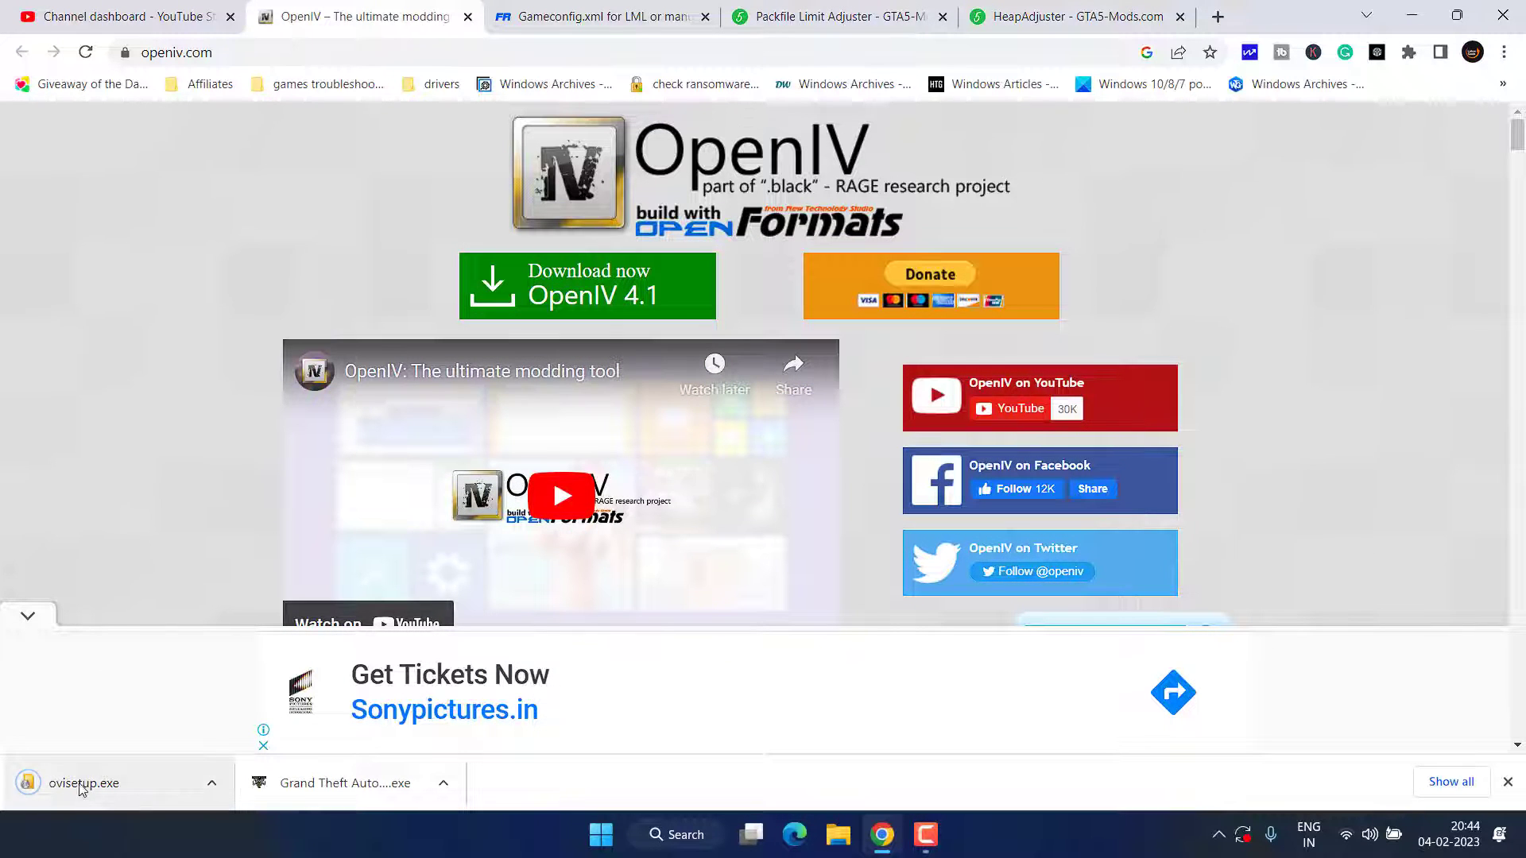
click(80, 790)
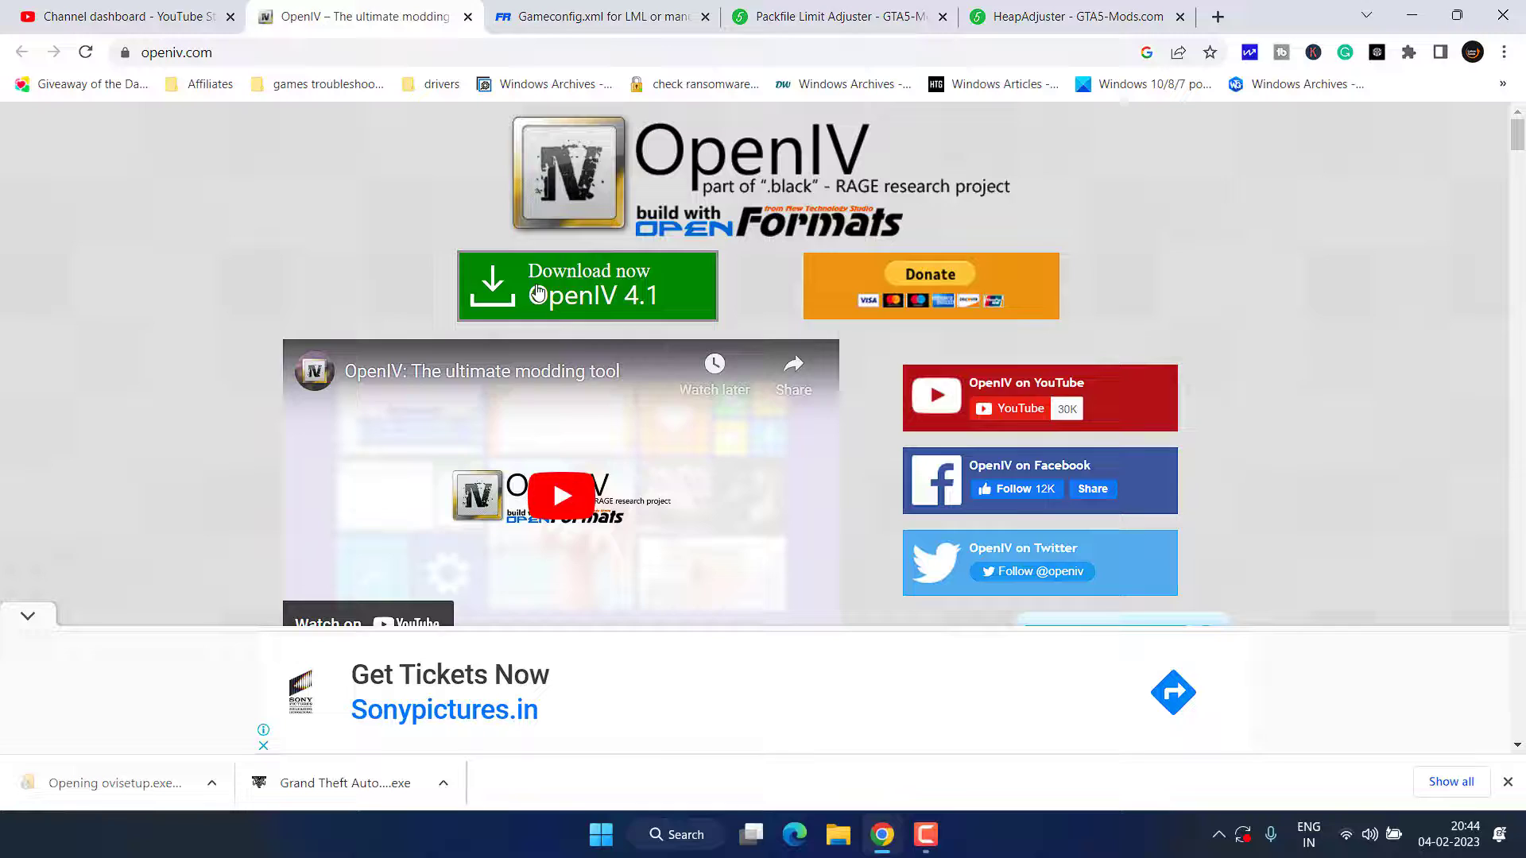
- Accept the licence, install OpenIV on this computer with the 20.4 Mb download, then minimize Chrome
click(985, 628)
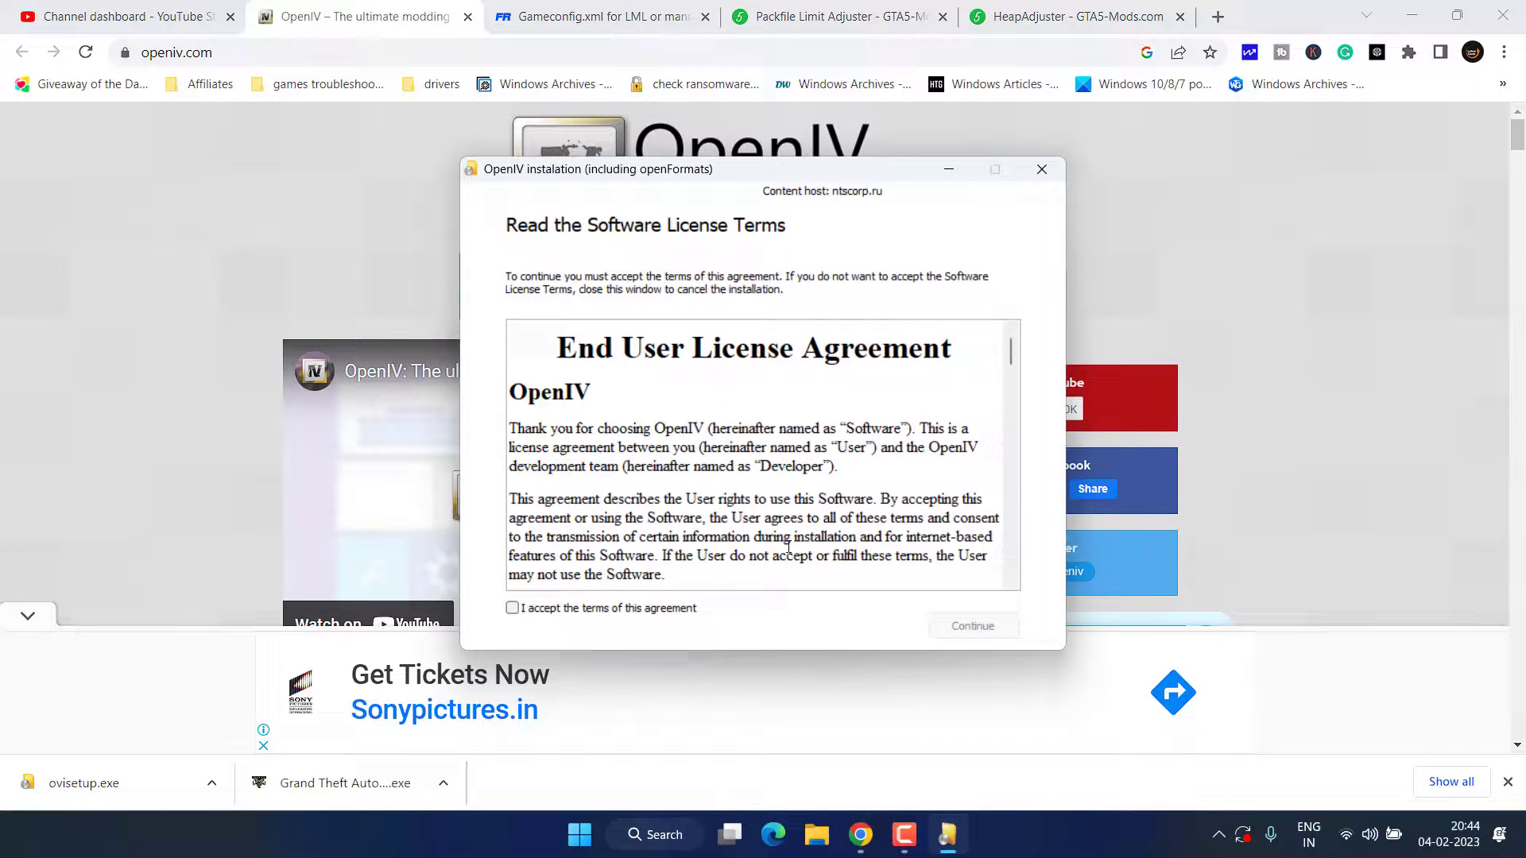
click(668, 608)
click(975, 625)
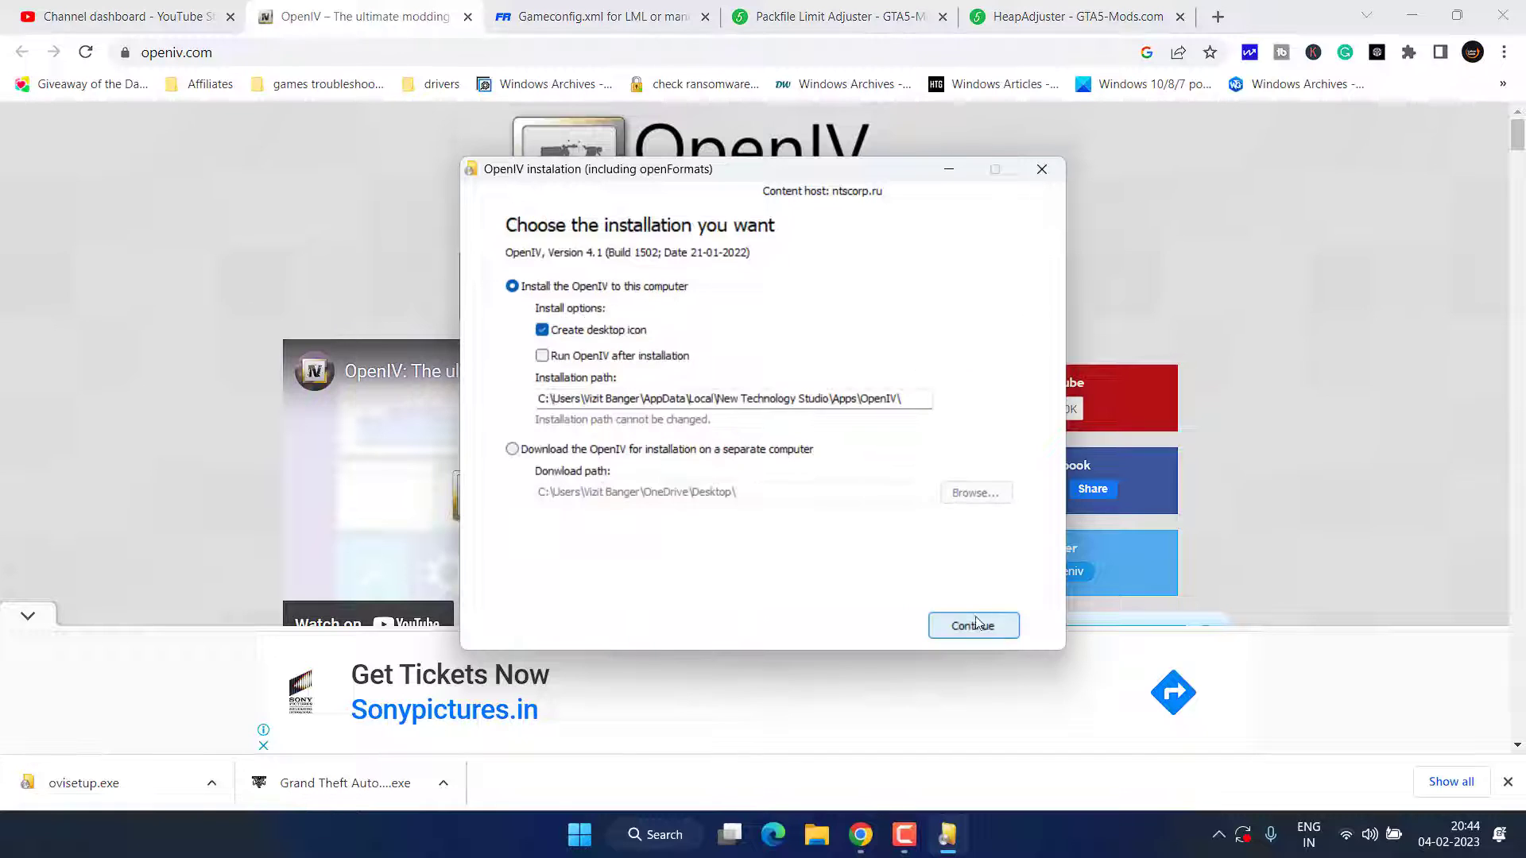
click(977, 625)
click(743, 480)
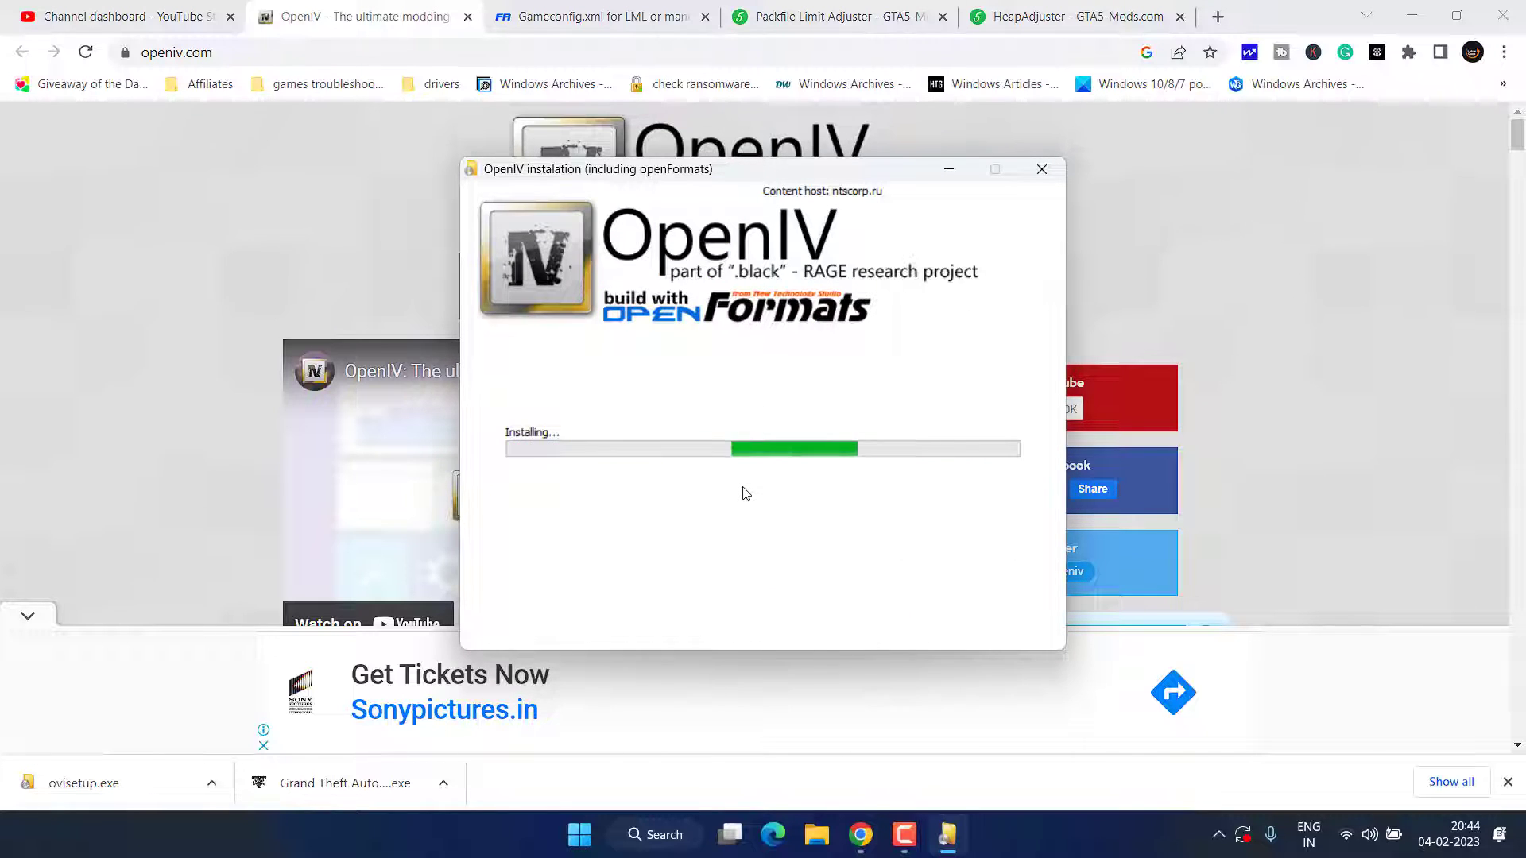
click(944, 626)
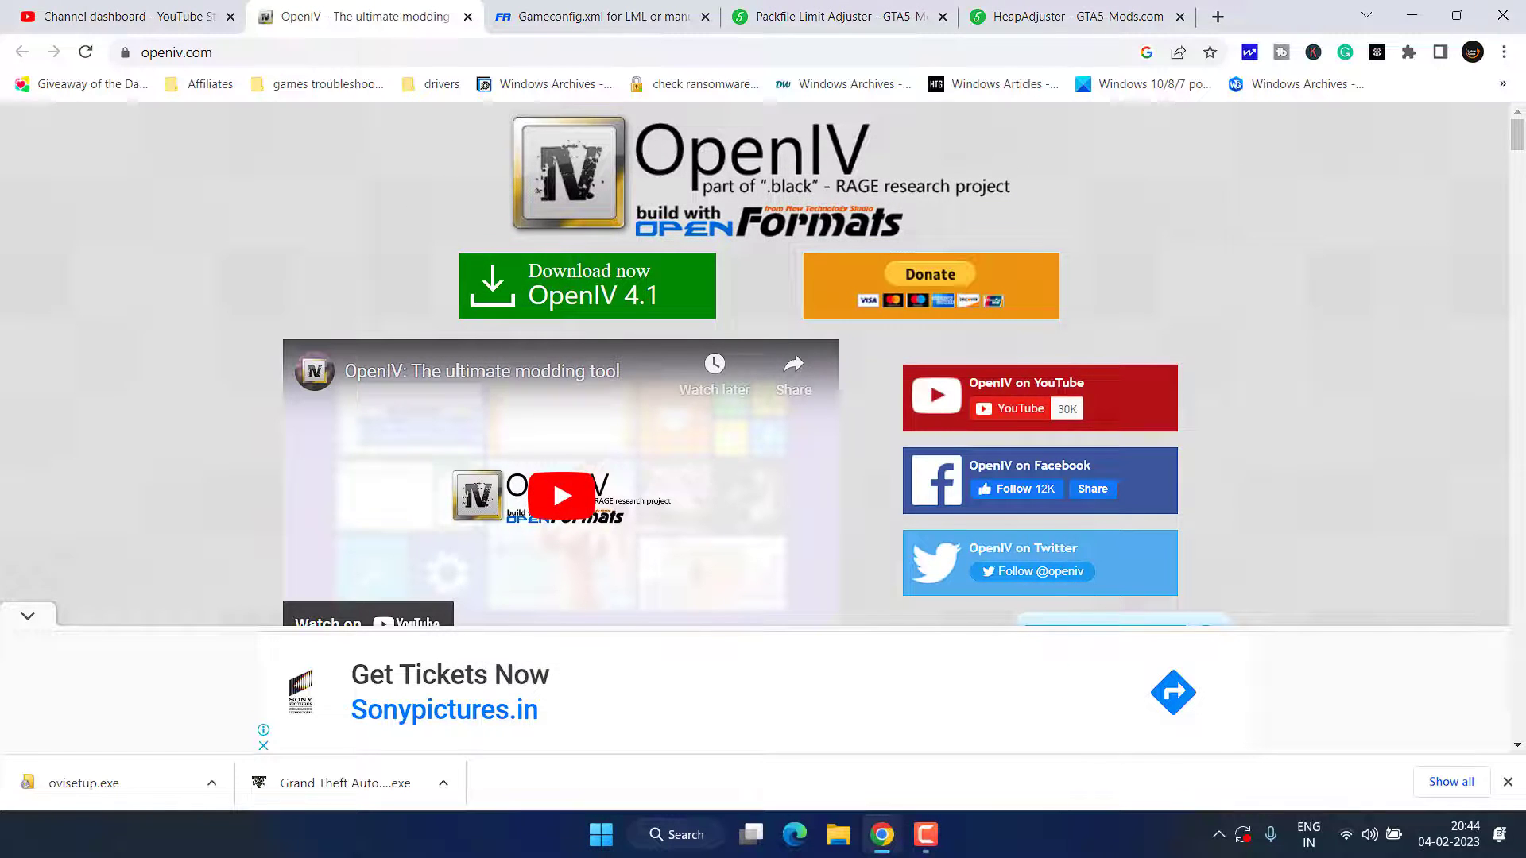
click(1412, 14)
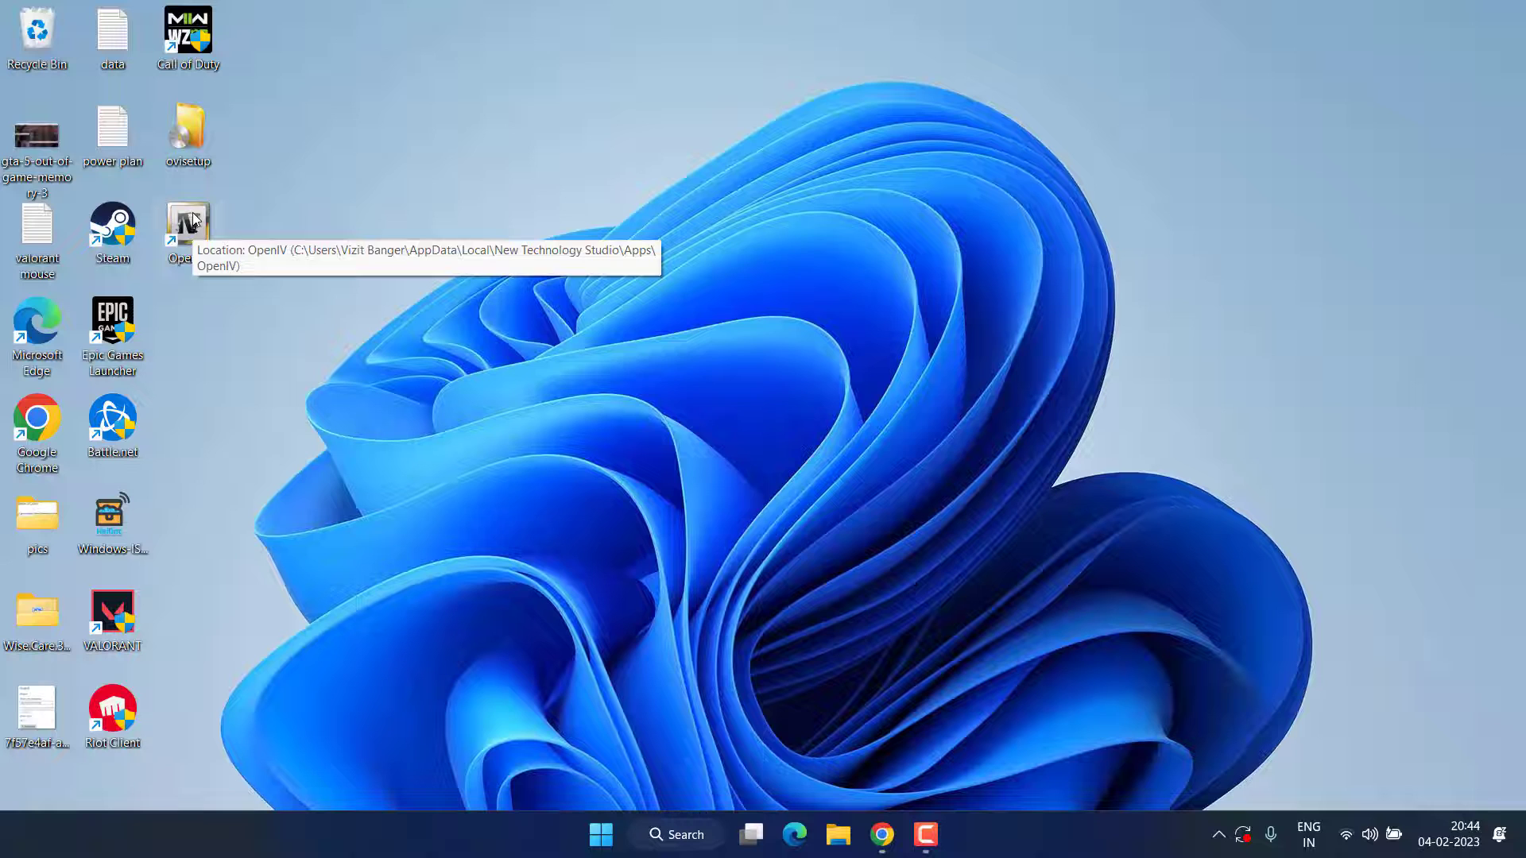
- Launch OpenIV and choose Grand Theft Auto V for Windows
double_click(204, 249)
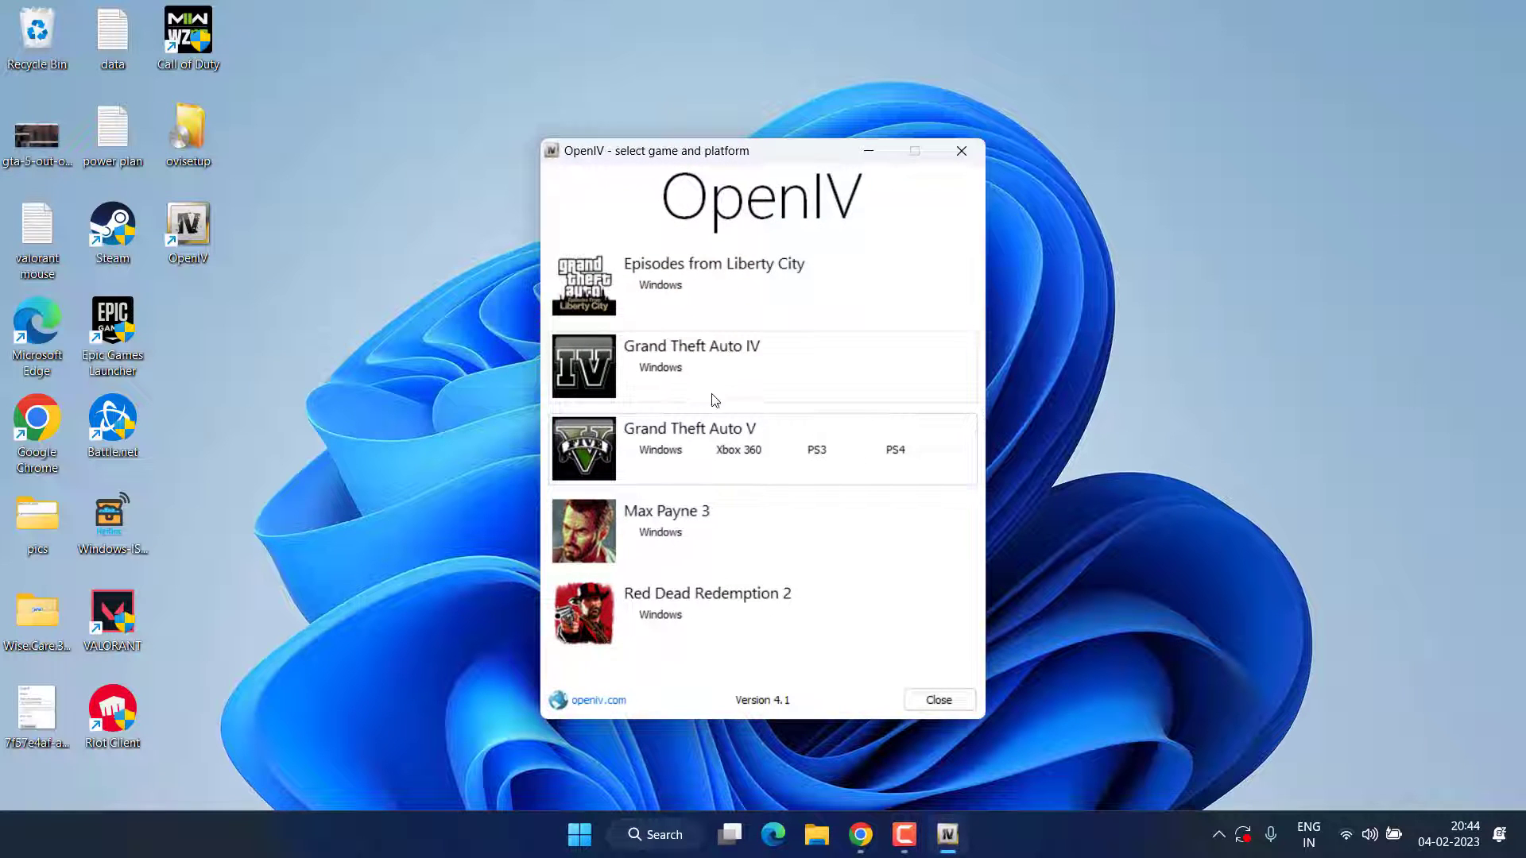
click(663, 453)
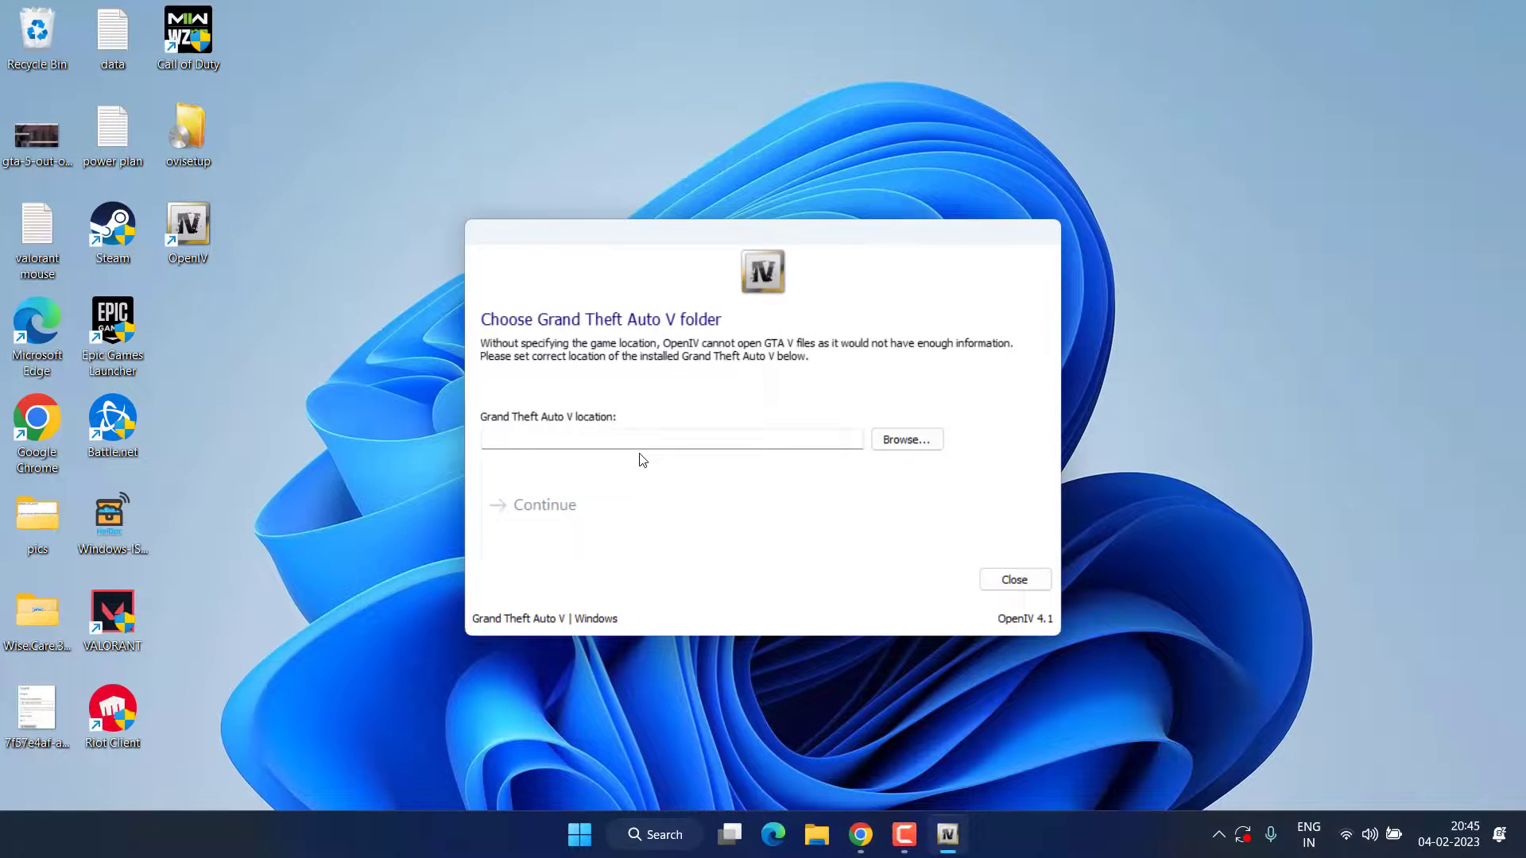
click(550, 441)
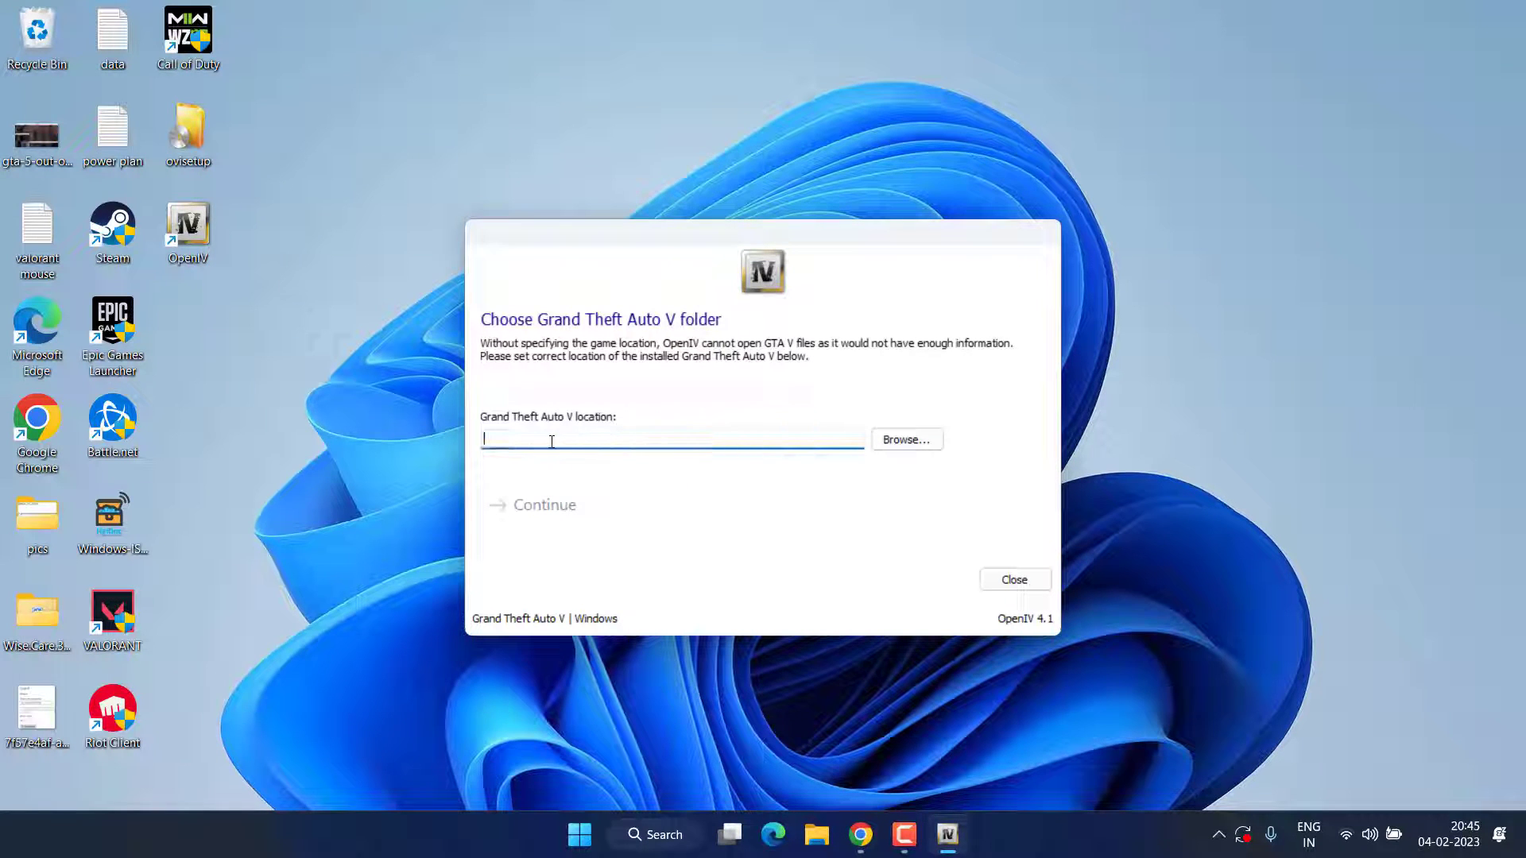
- Set the game folder to C:\Program Files (x86)\Steam\steamapps\common\Grand Theft Auto V
click(942, 441)
scroll(564, 496, down, 4)
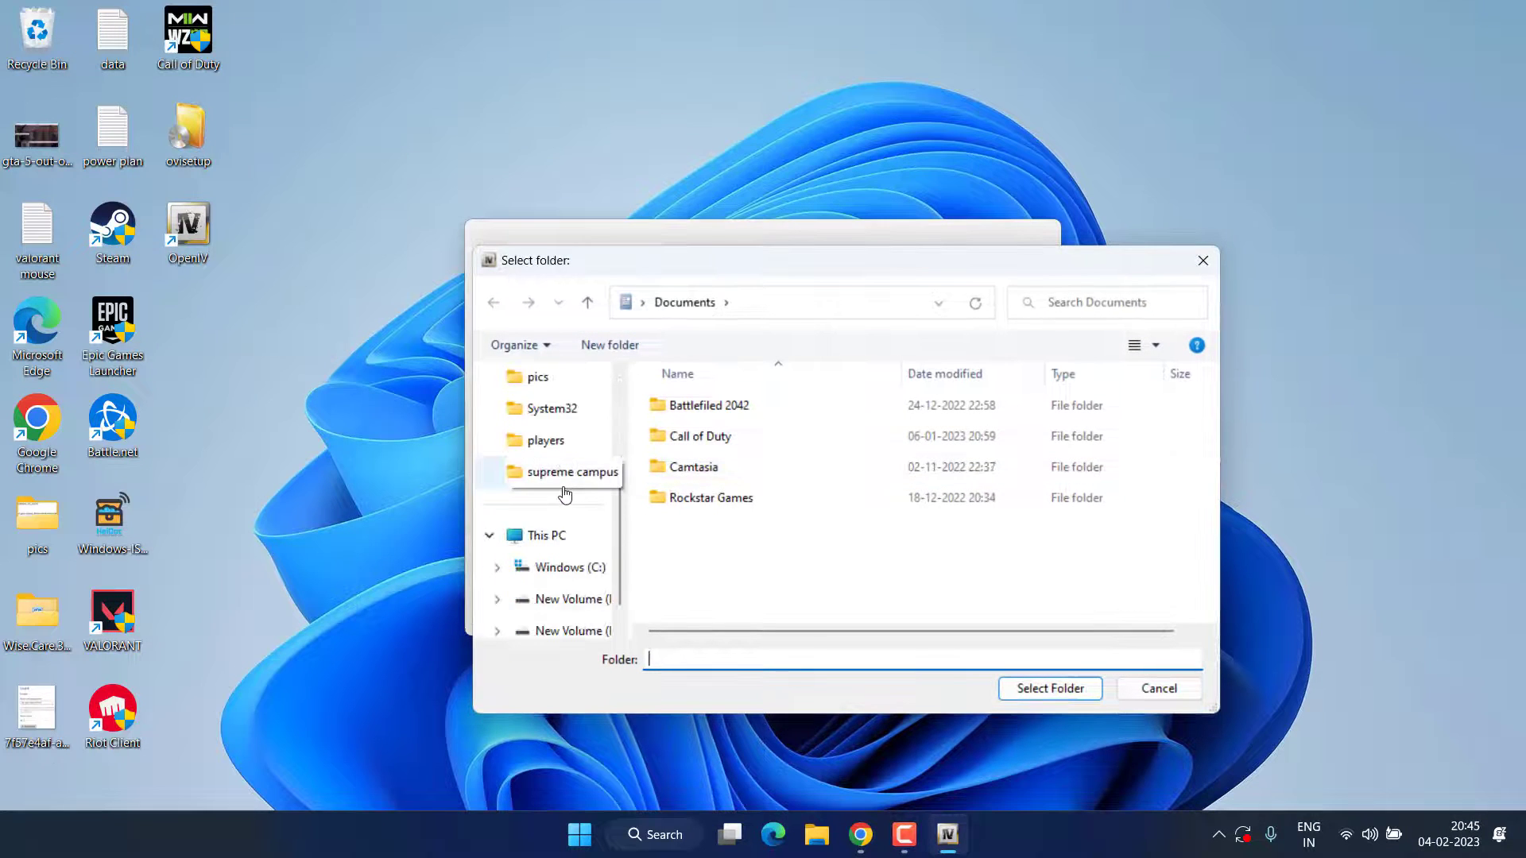
click(556, 513)
double_click(751, 465)
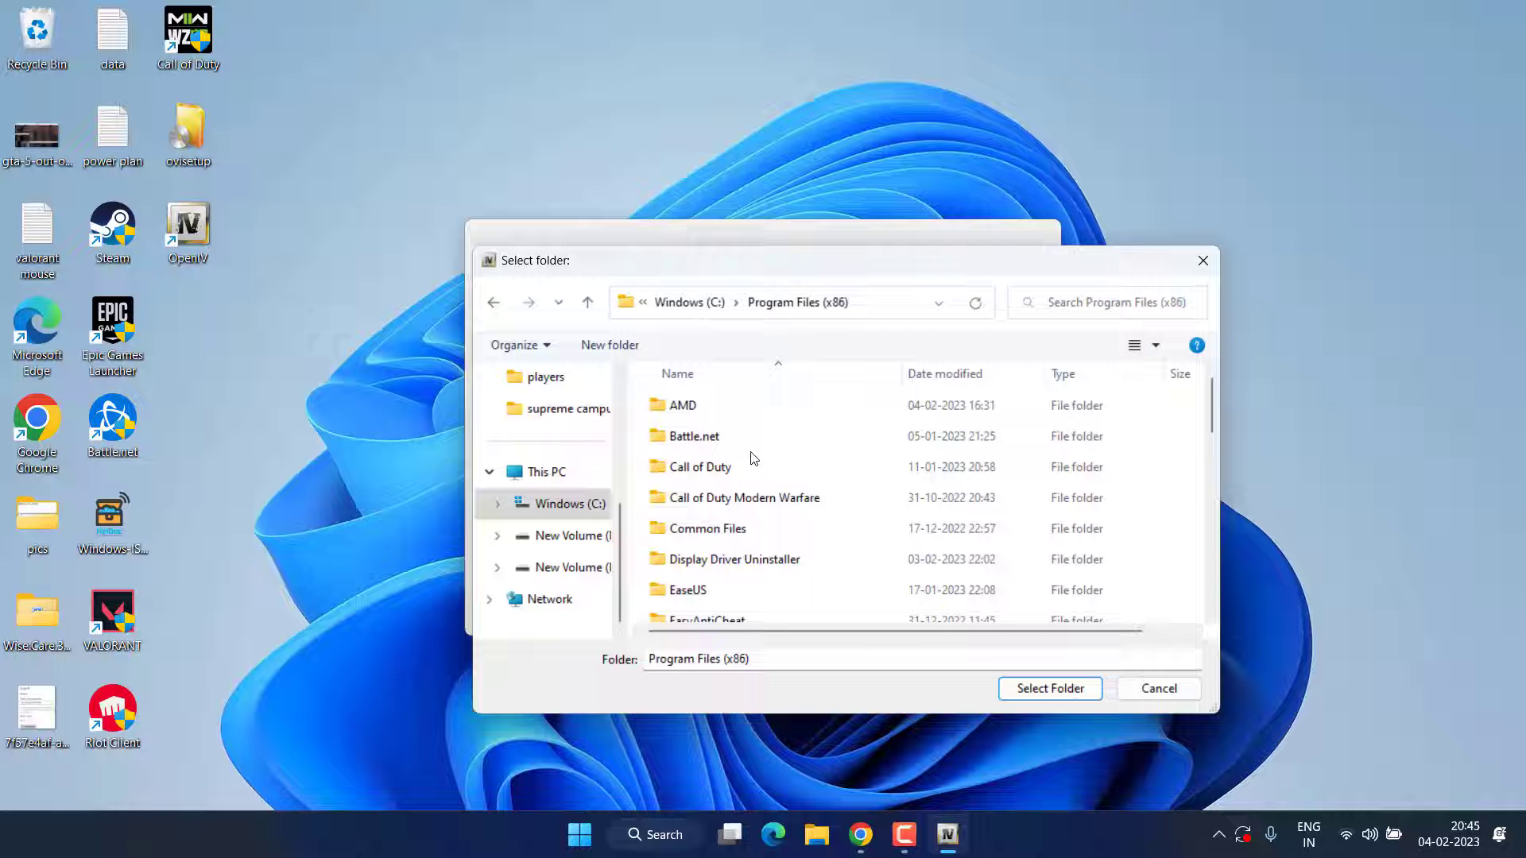
click(725, 505)
text(steam)
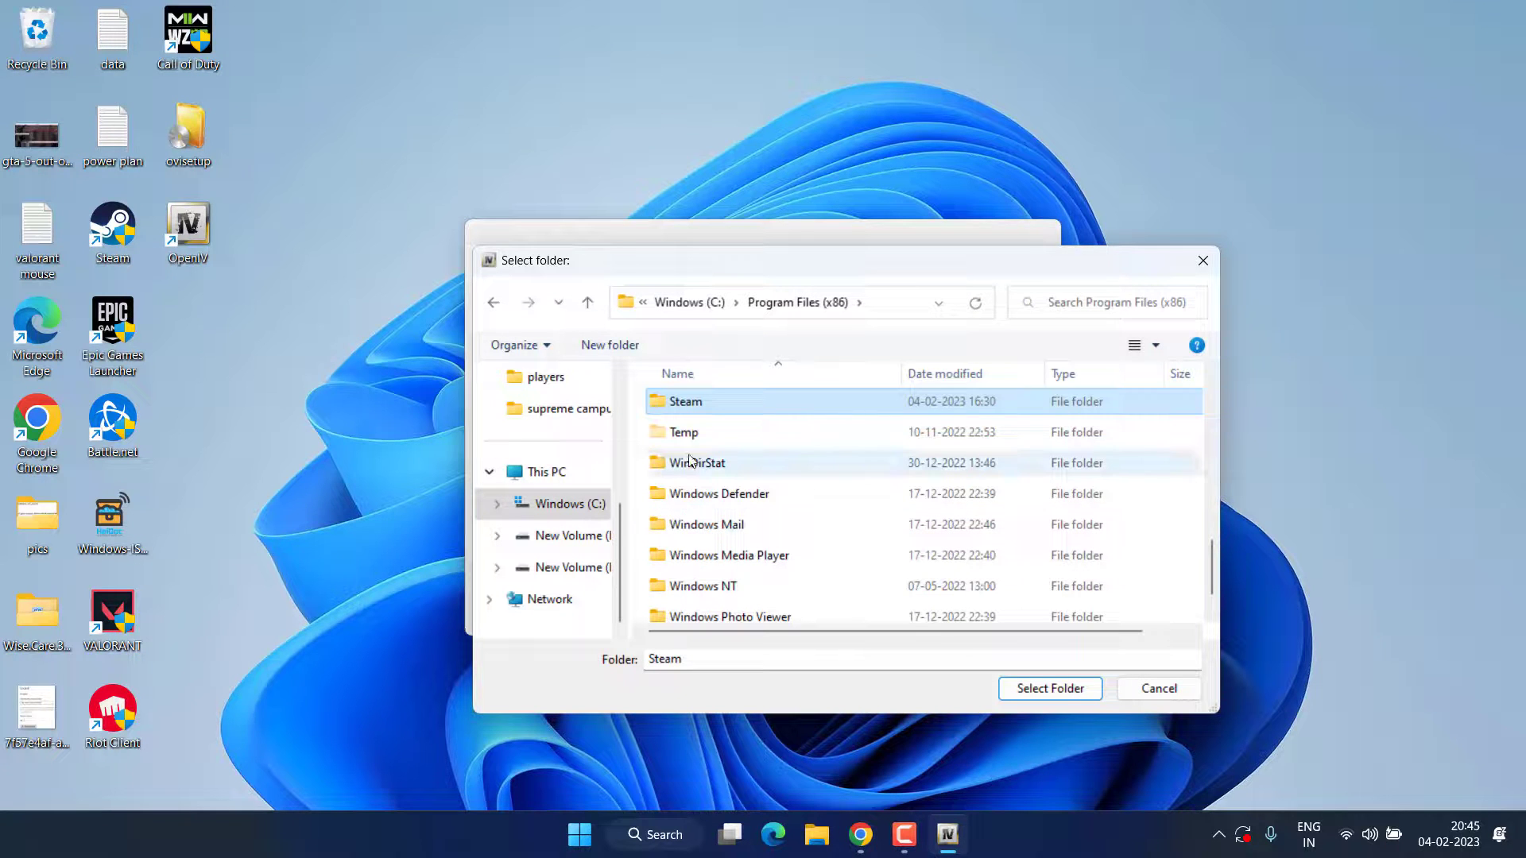
double_click(698, 402)
text(servers)
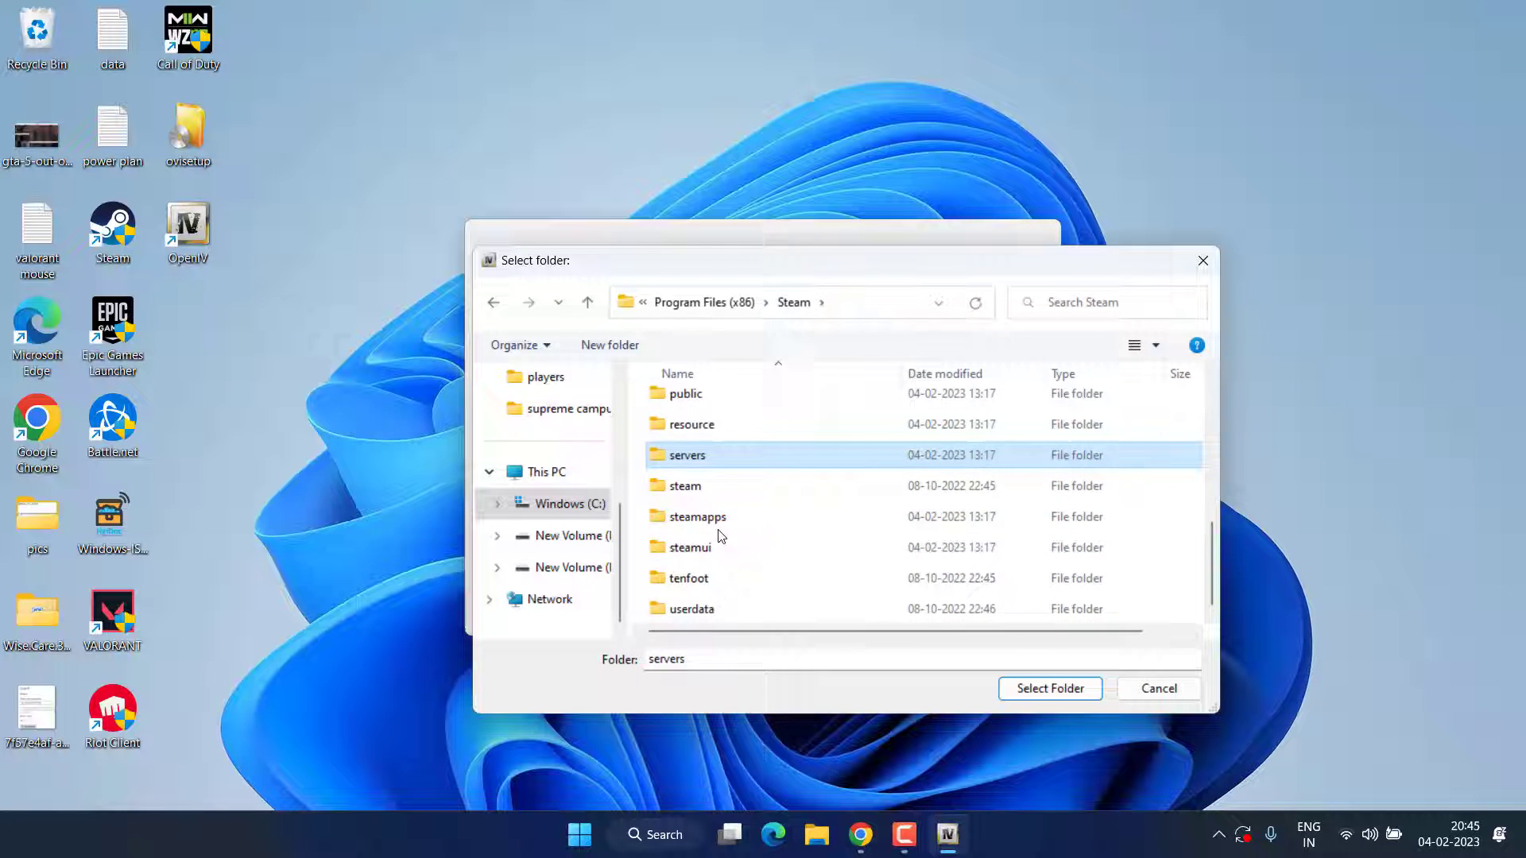
click(708, 520)
double_click(708, 518)
double_click(699, 406)
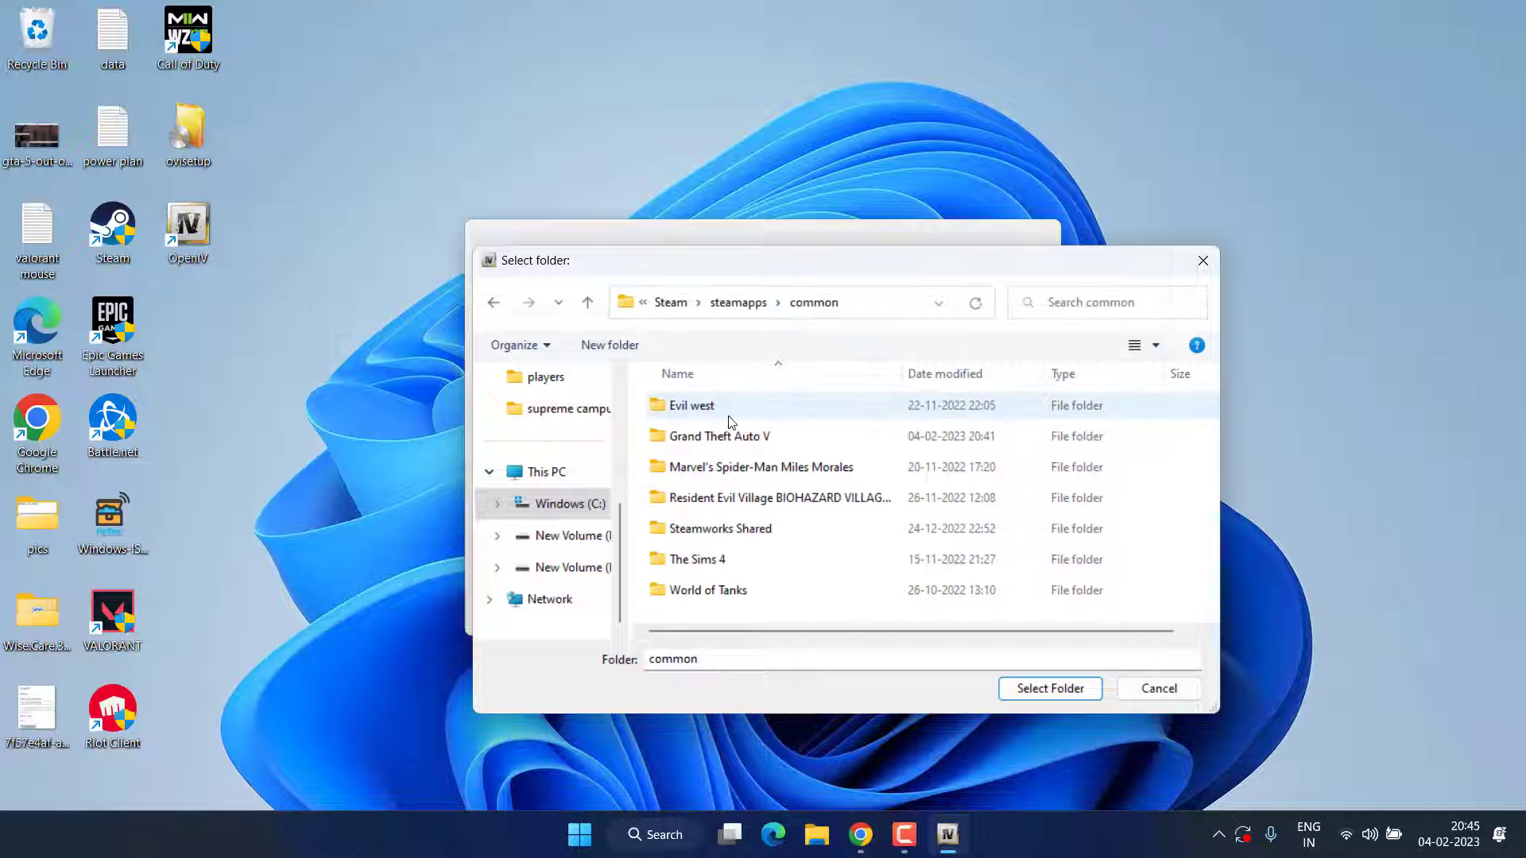
click(755, 437)
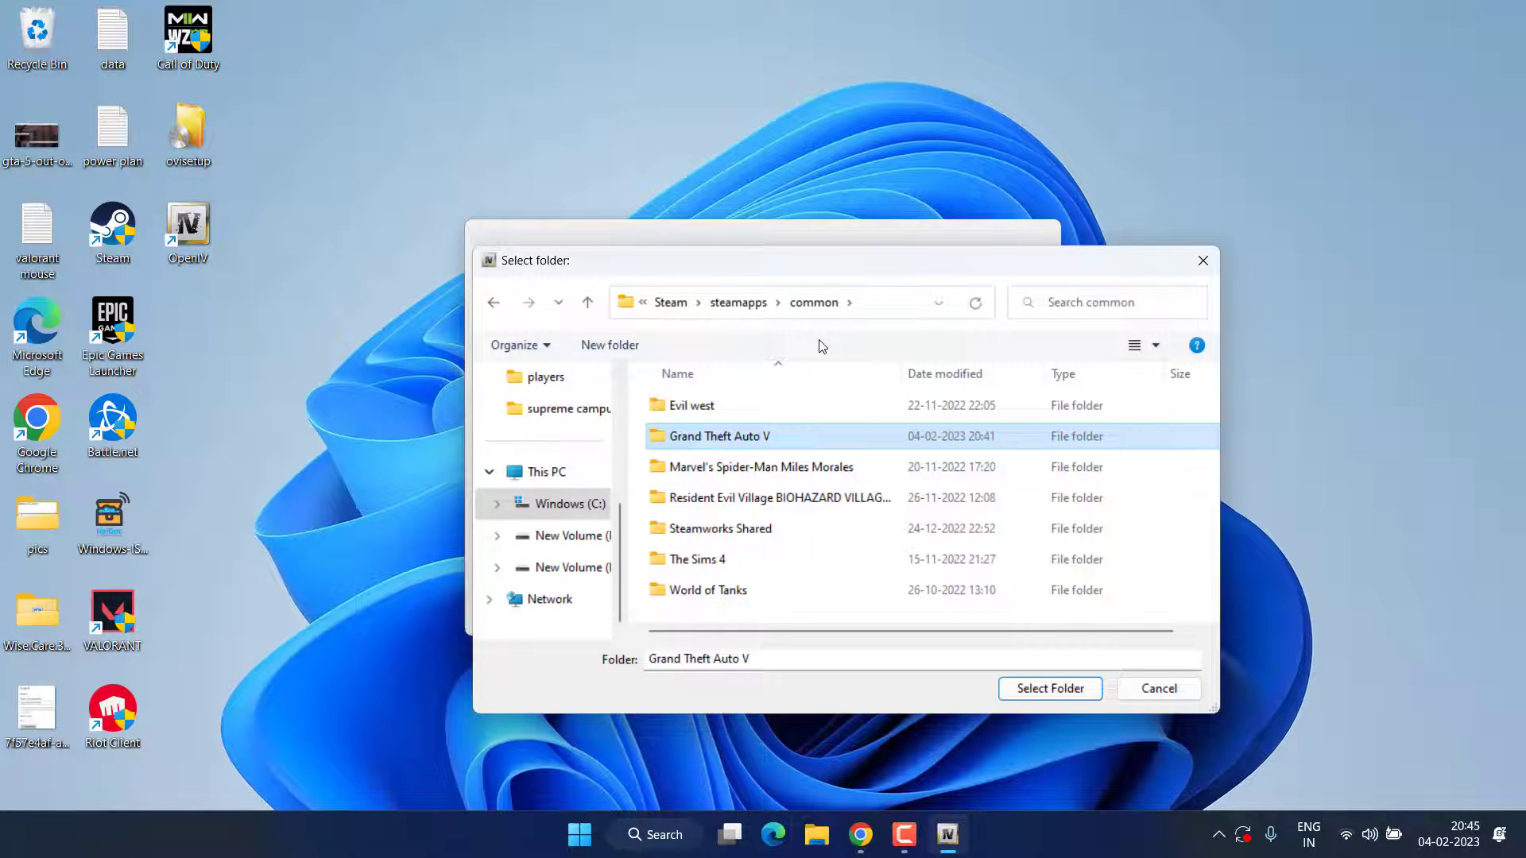
key(Return)
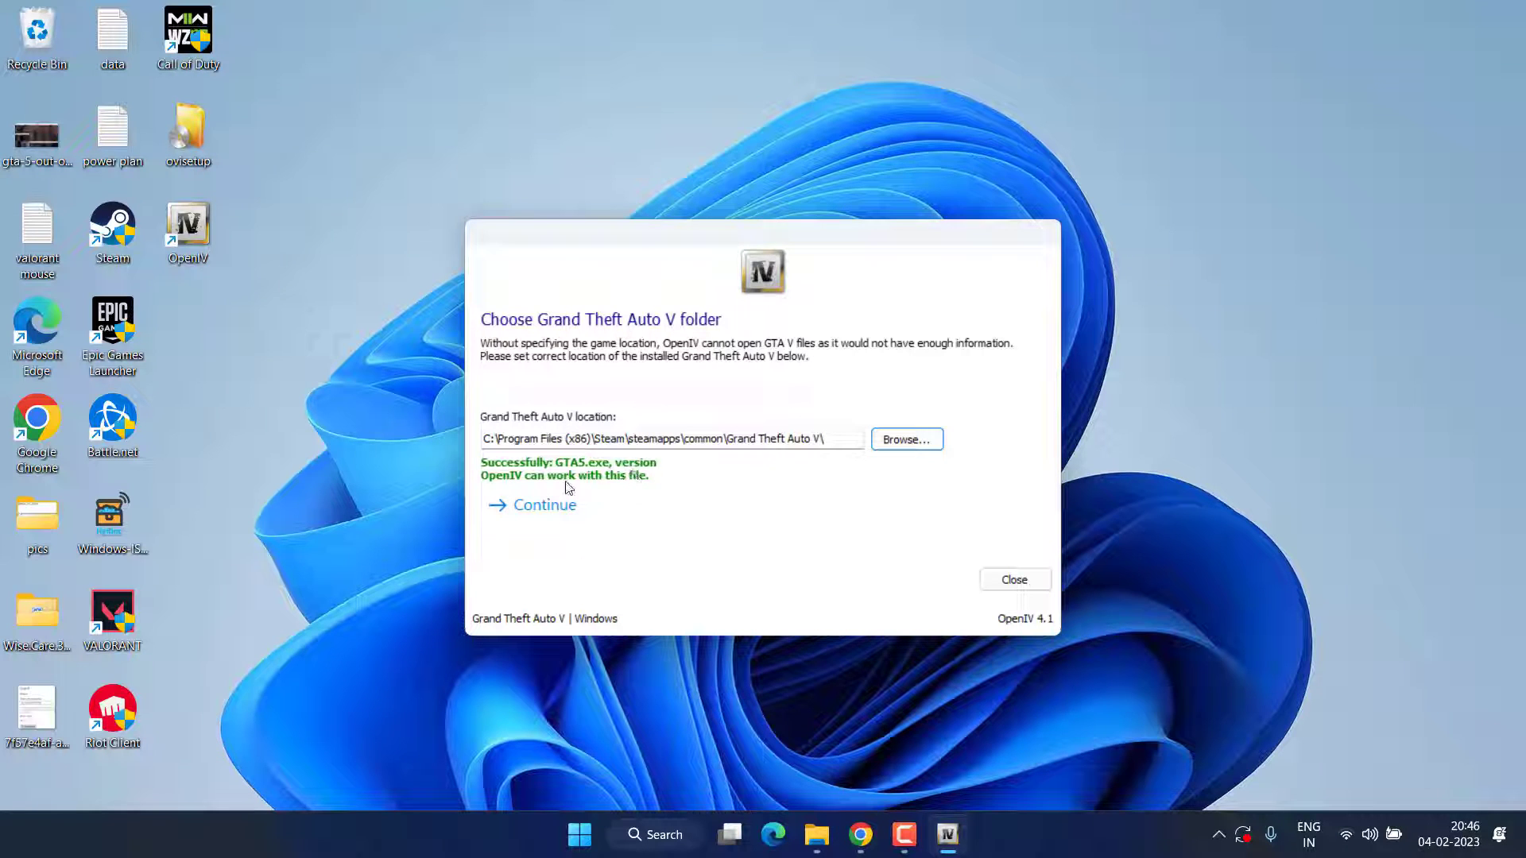
- Continue past the game folder and Backups pages until the encryption-key error appears
click(554, 507)
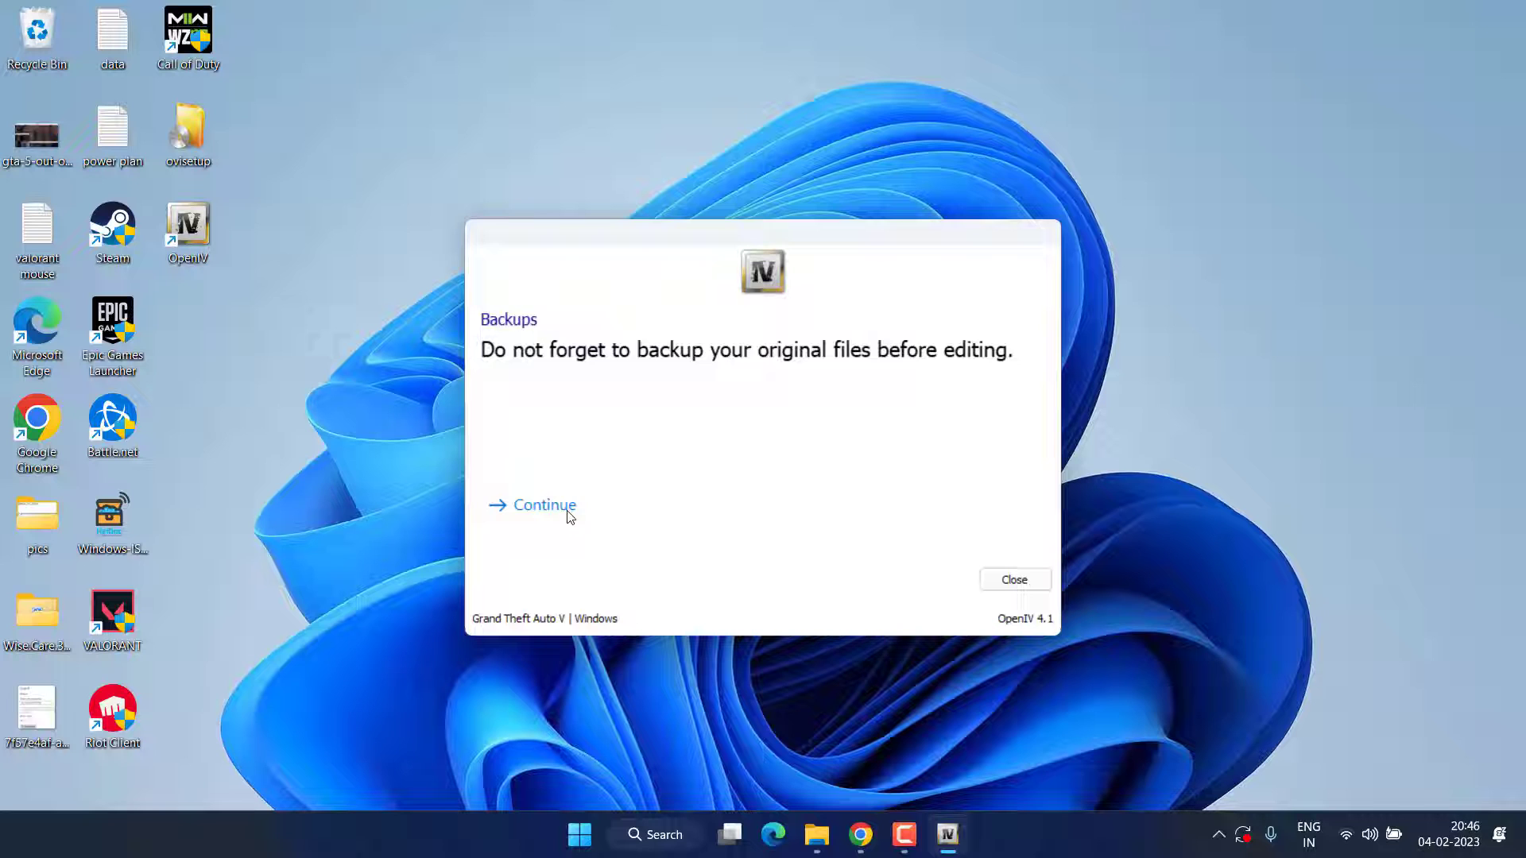
click(561, 511)
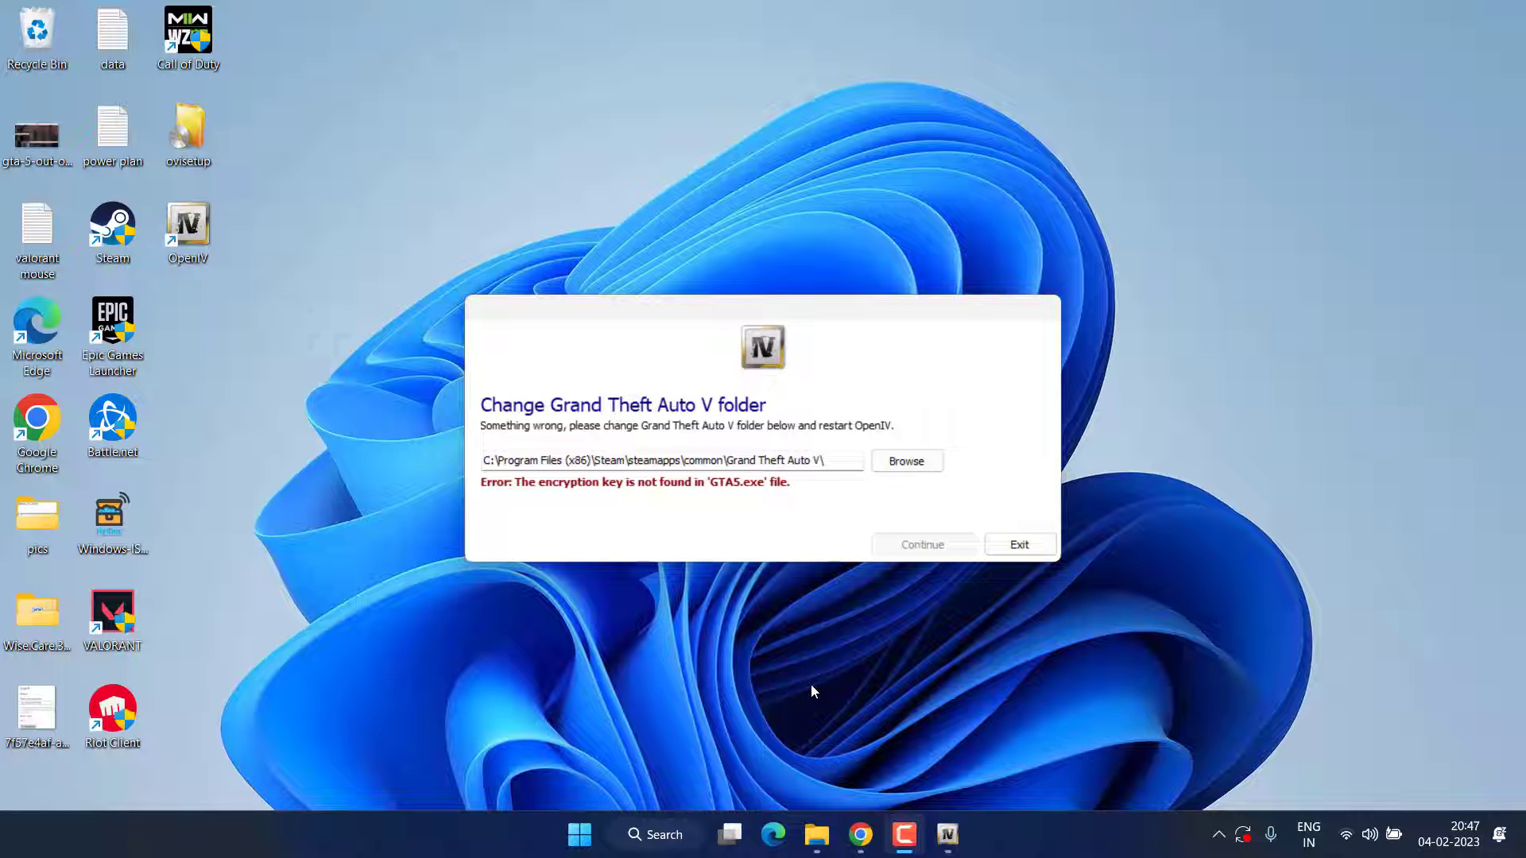
- Download the GTA V Gameconfig LML v2802 zip from the LSPDFR Gameconfig.xml page
click(860, 834)
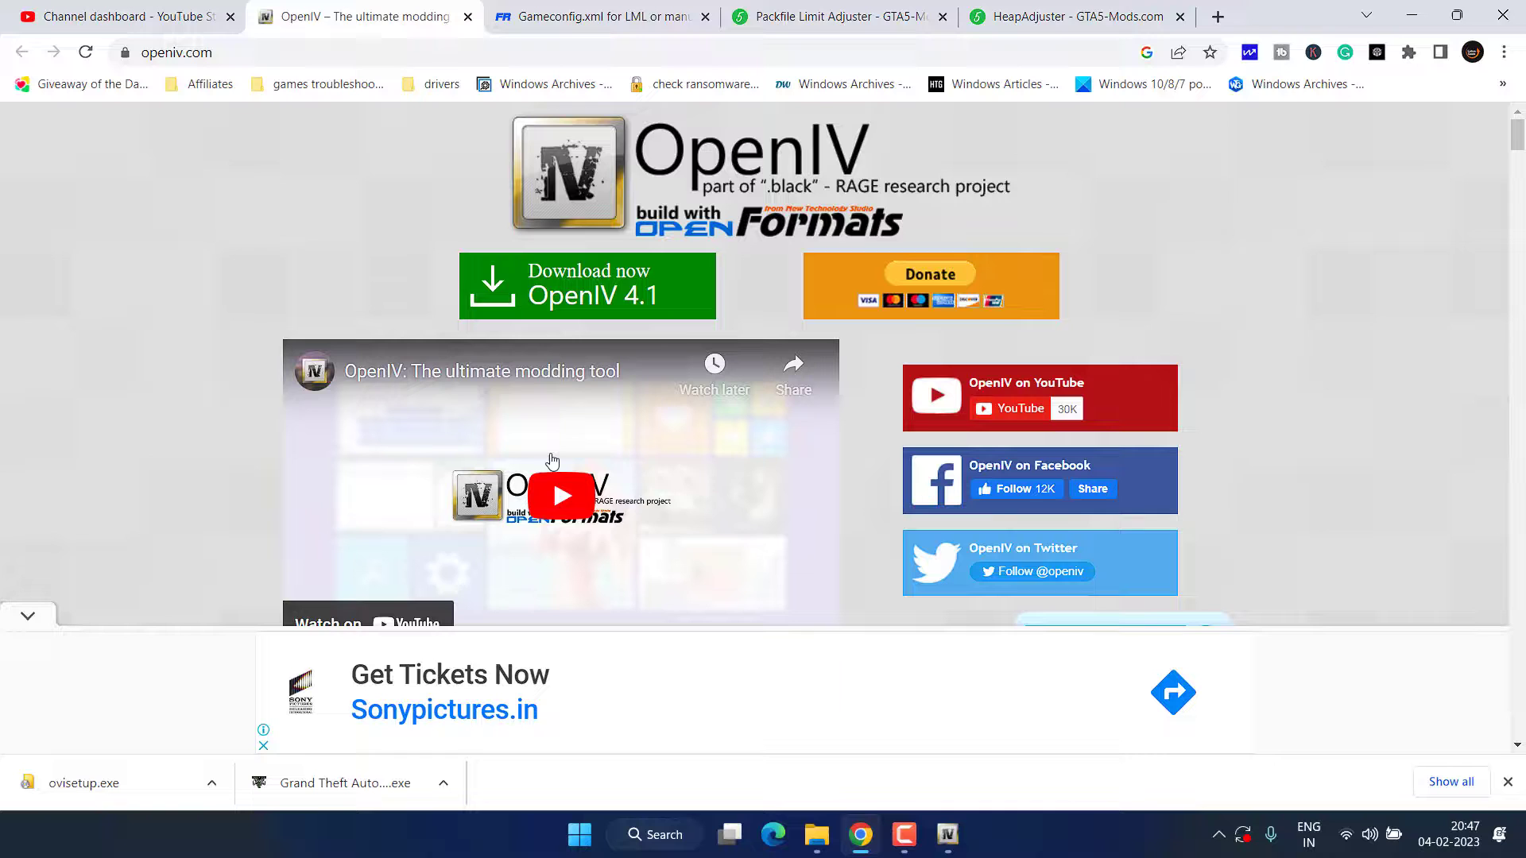
click(606, 17)
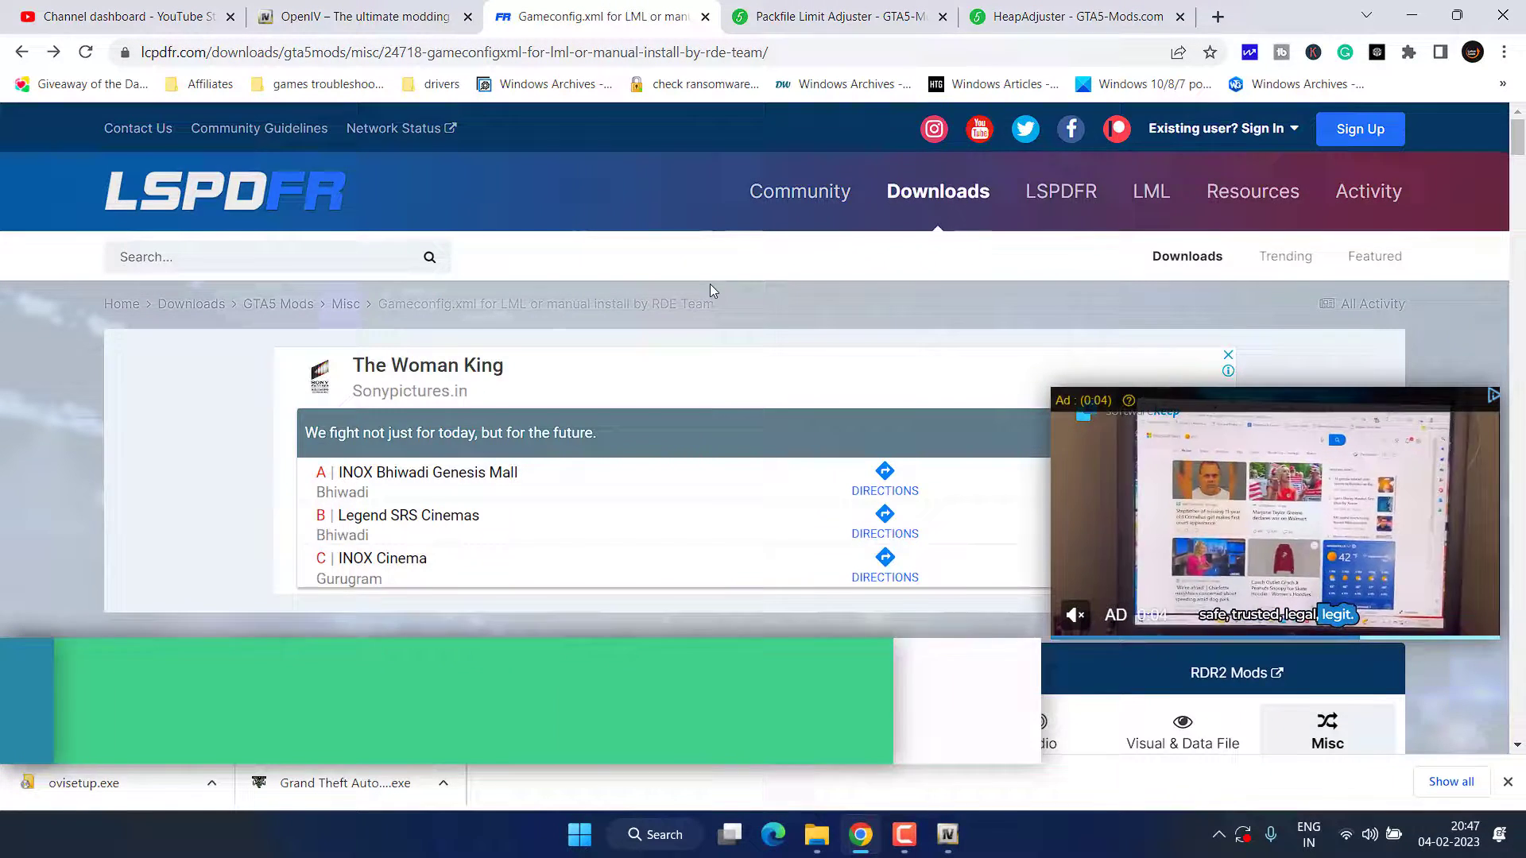
scroll(709, 284, down, 10)
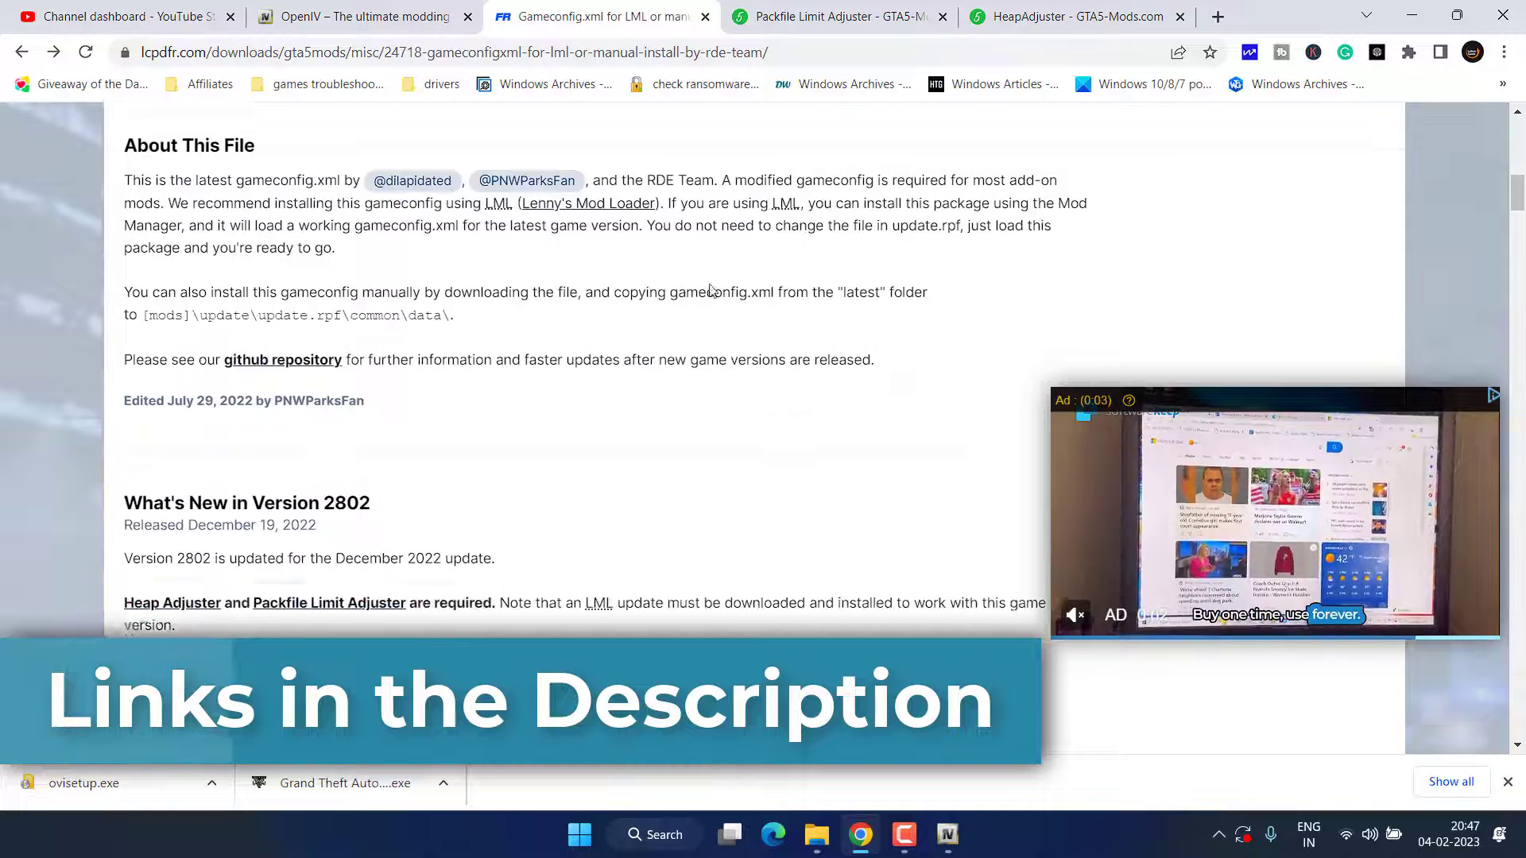
scroll(709, 290, up, 5)
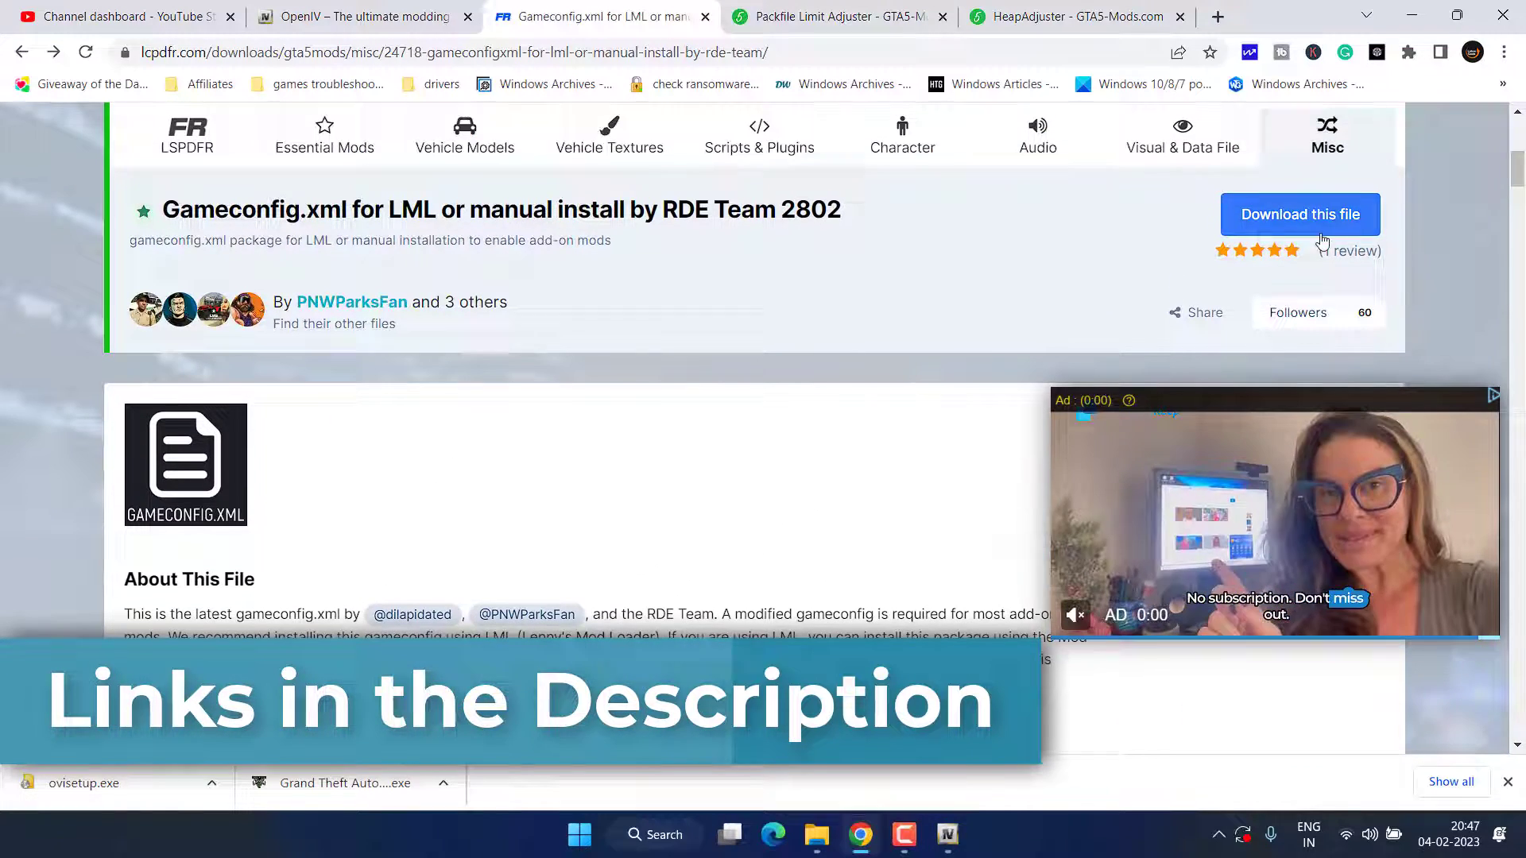
click(1300, 214)
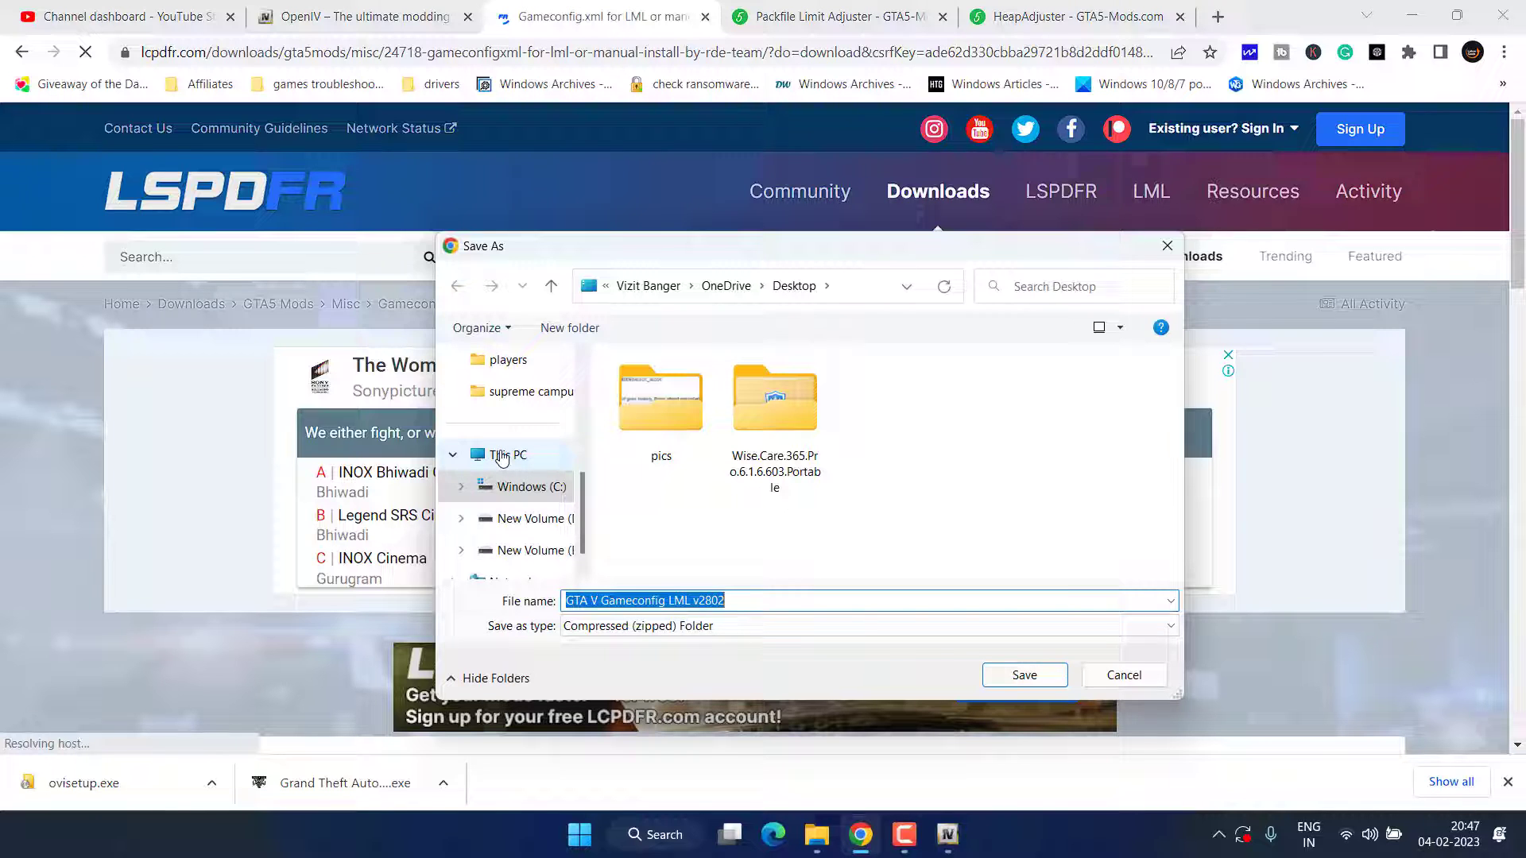
click(1025, 675)
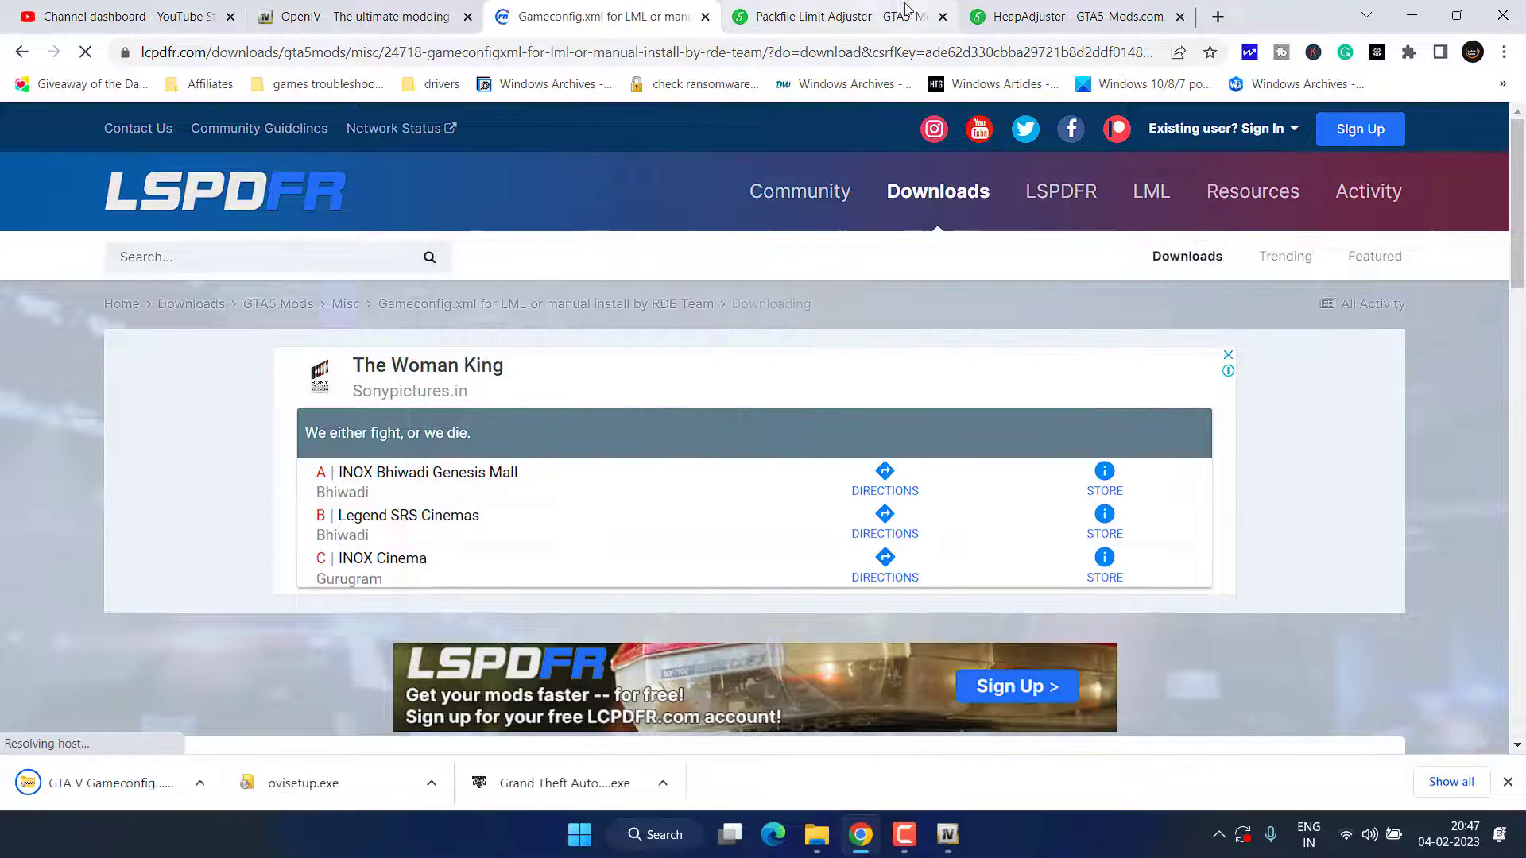
- Save the Packfile Limit Adjuster 1.2 zip to the Desktop
key(ctrl+Tab)
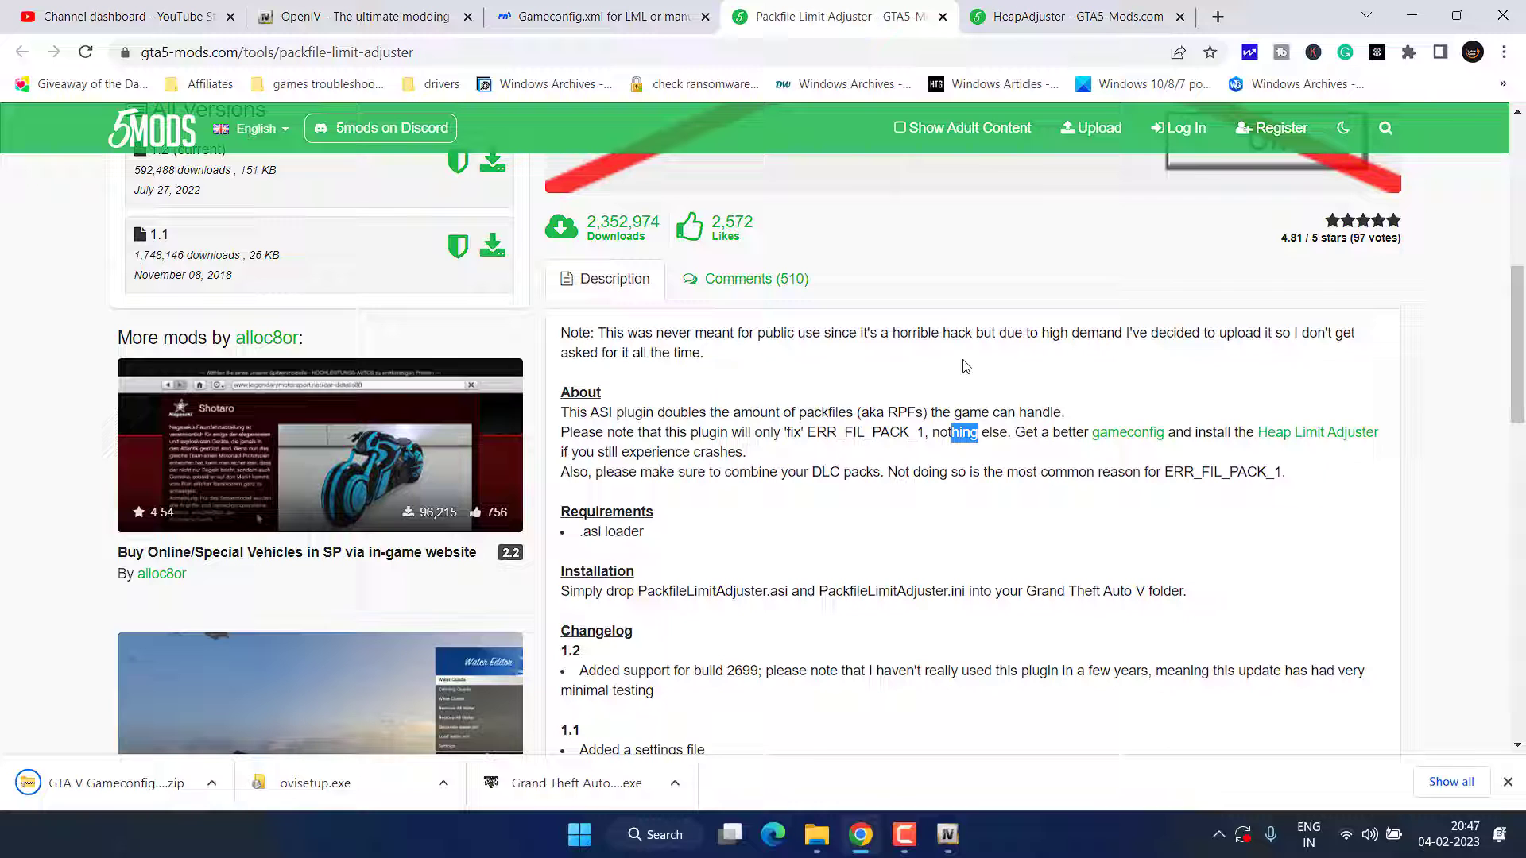
scroll(234, 352, up, 8)
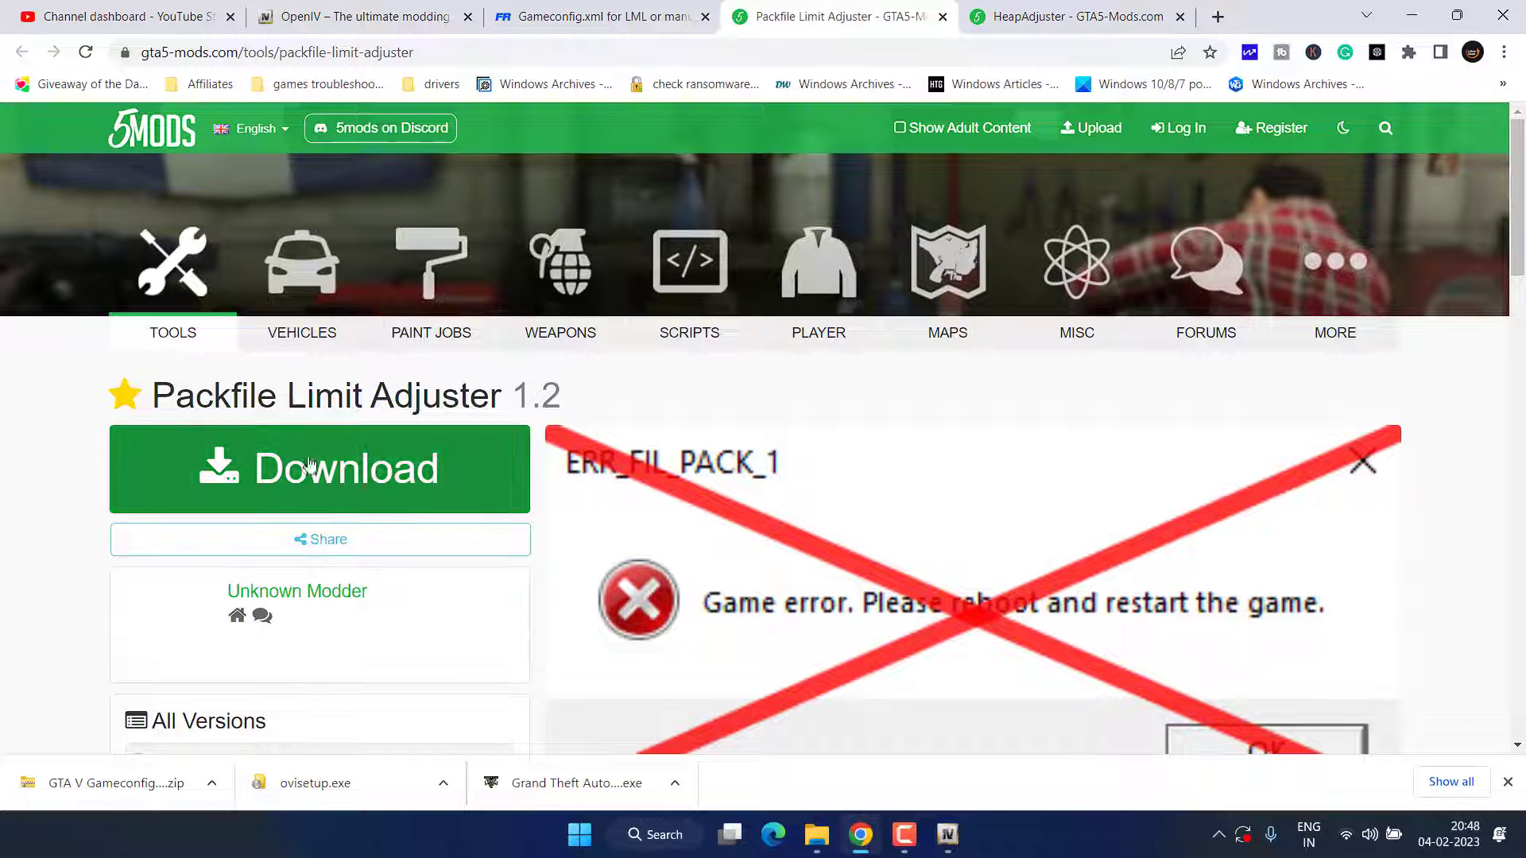
click(359, 472)
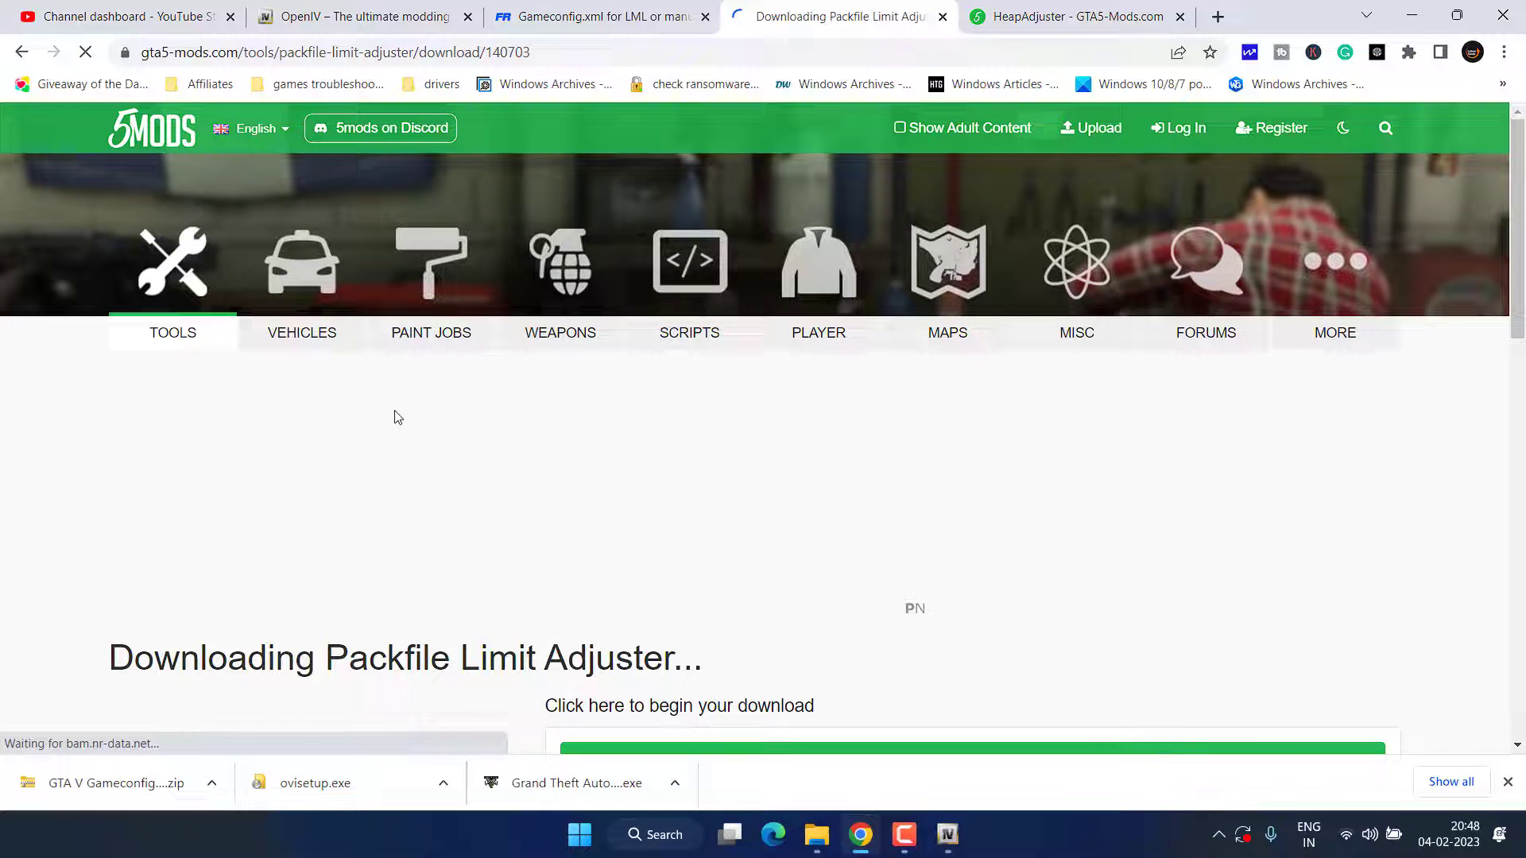
click(993, 528)
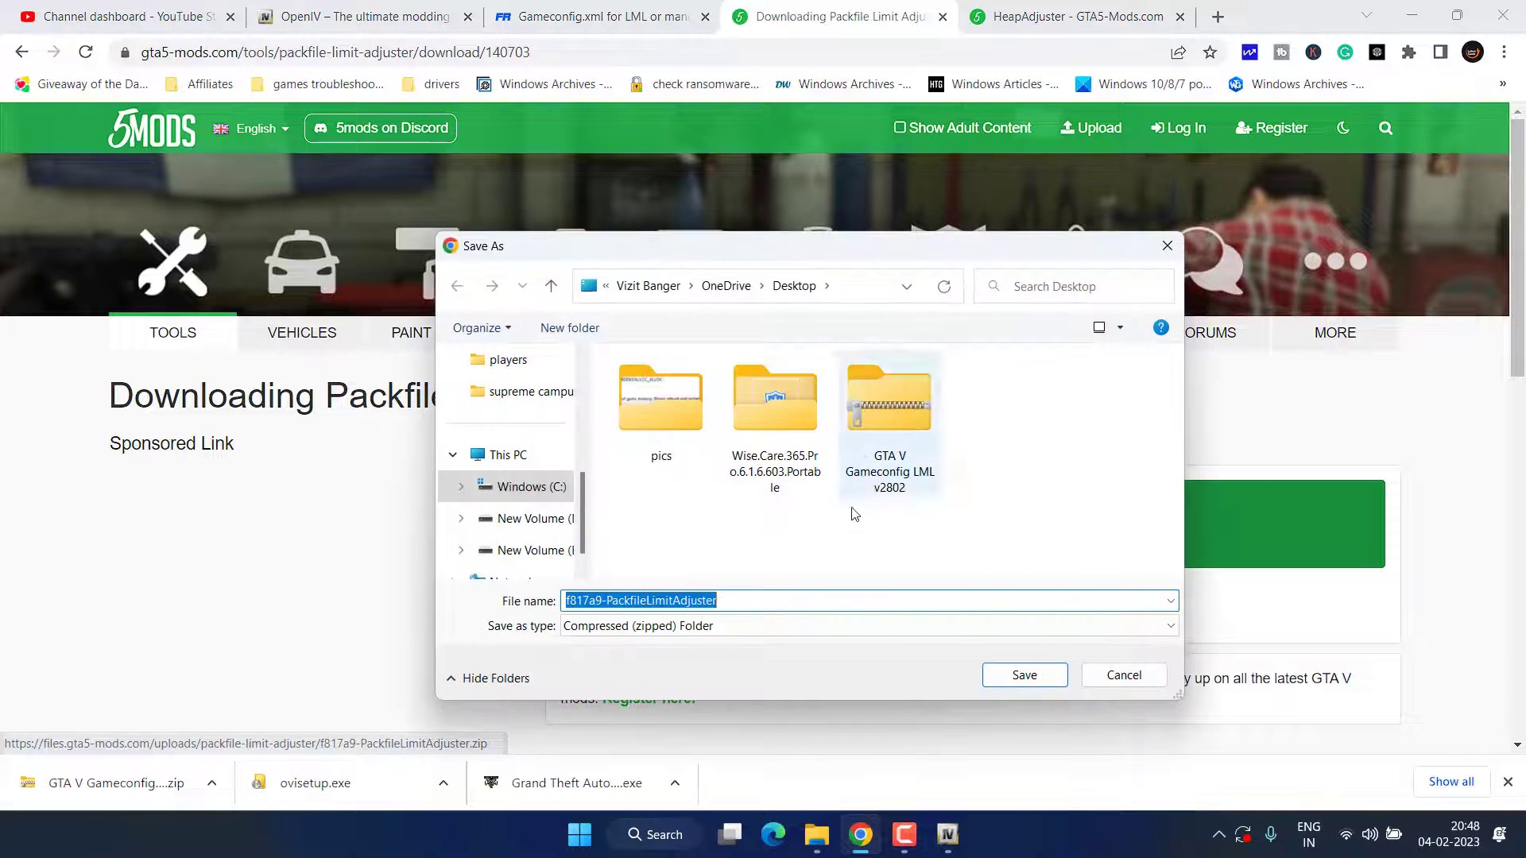
click(1020, 670)
- Save the HeapAdjuster zip to the Desktop, then minimize Chrome to show the desktop
click(1044, 11)
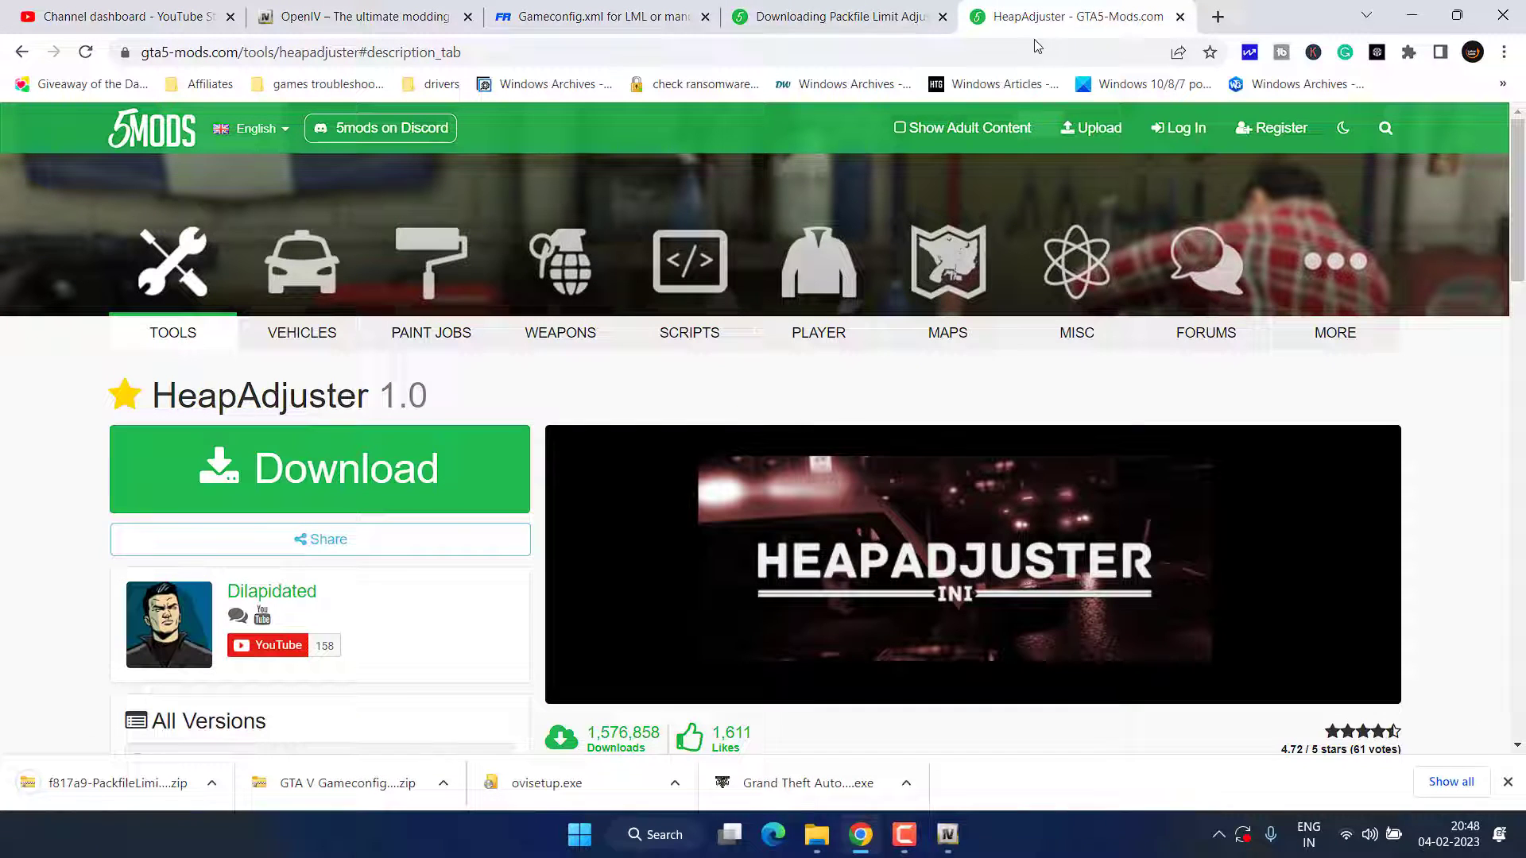
click(339, 471)
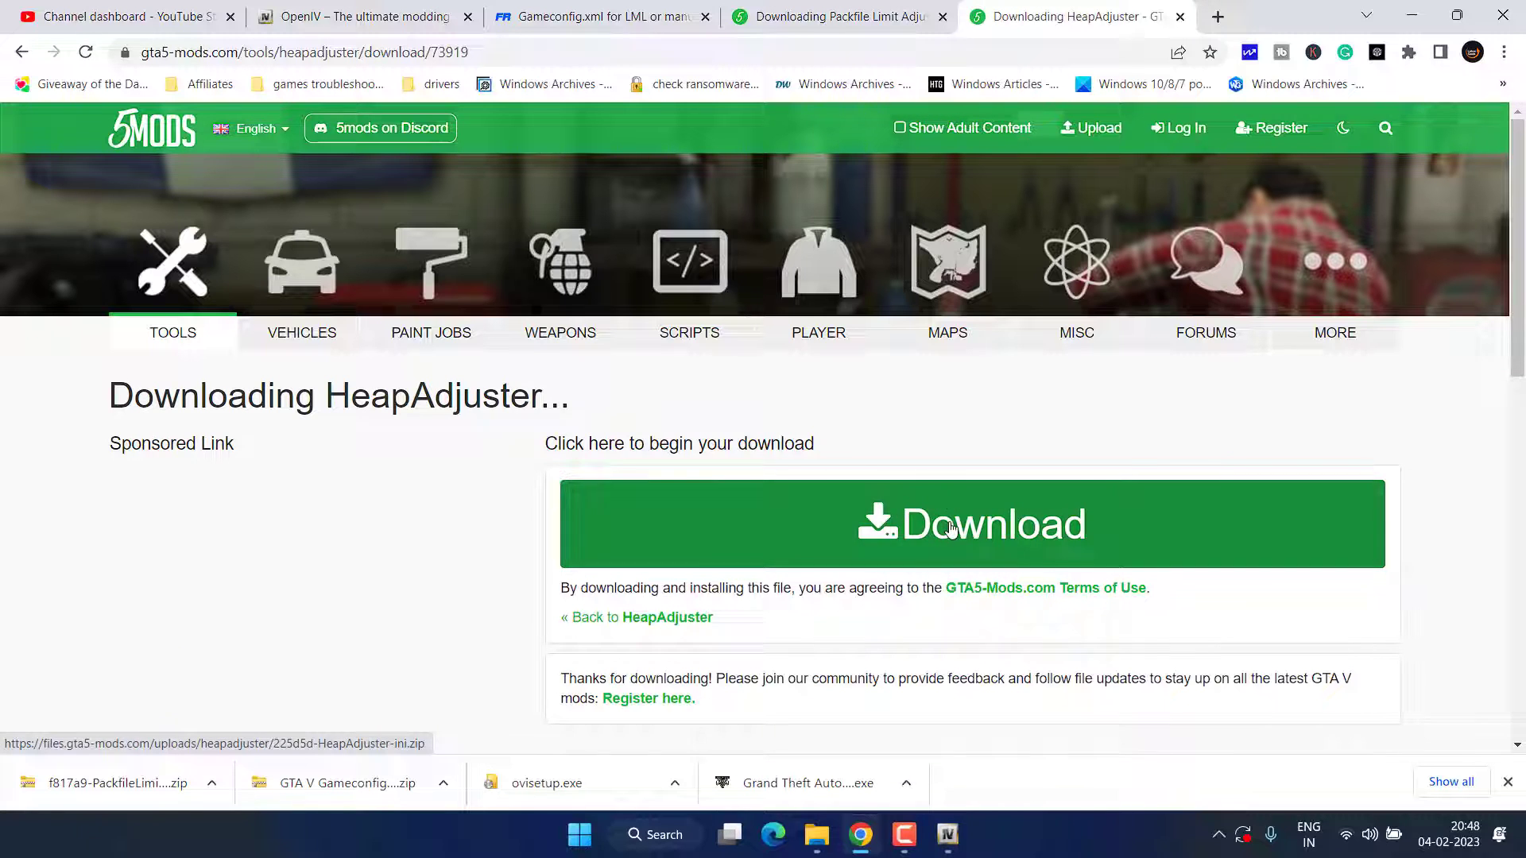
click(950, 529)
scroll(484, 437, up, 3)
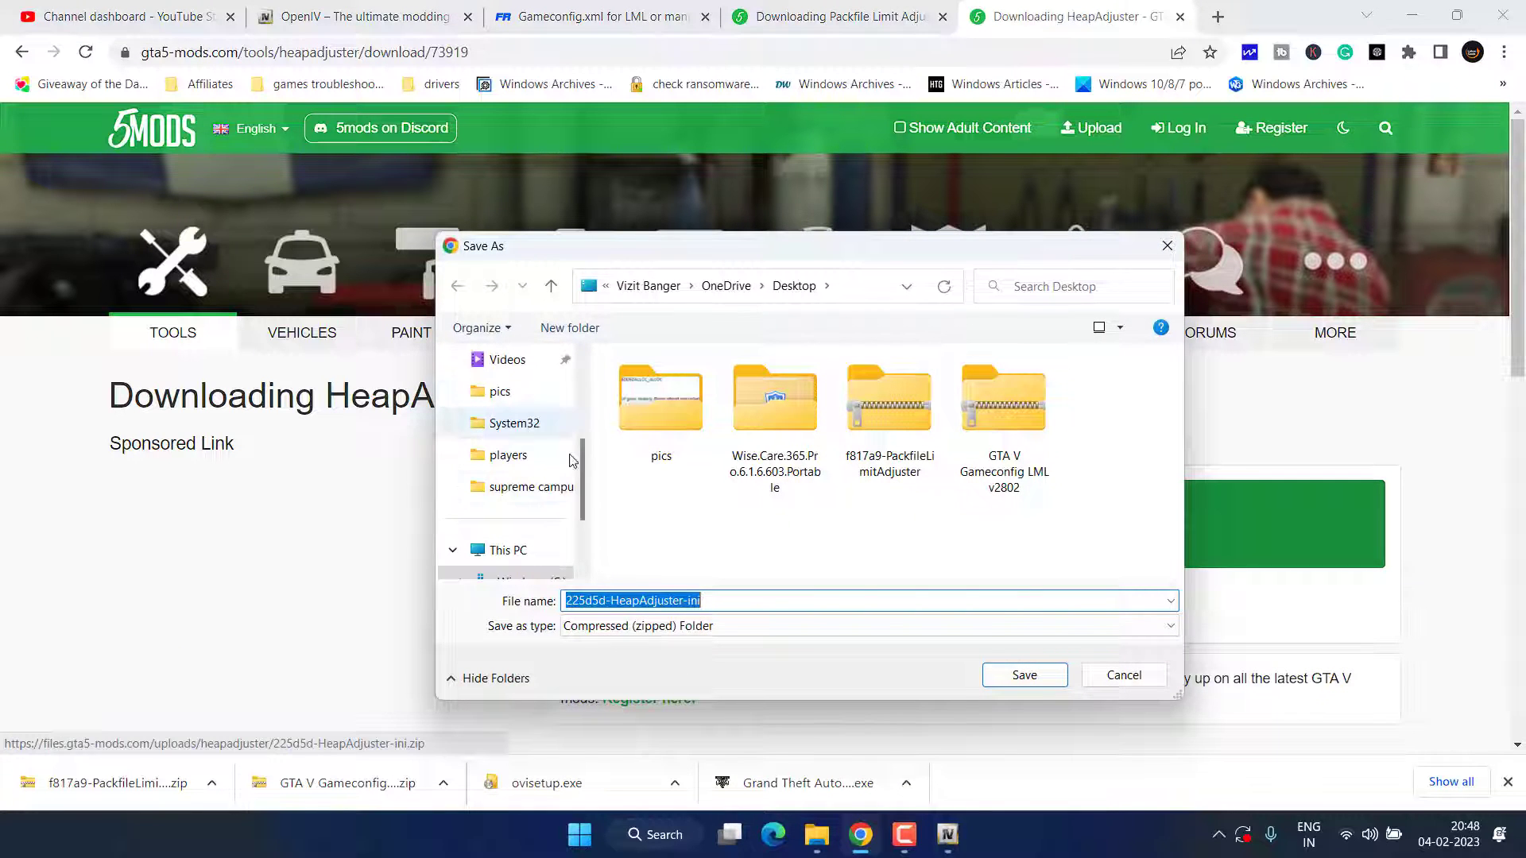
click(1024, 674)
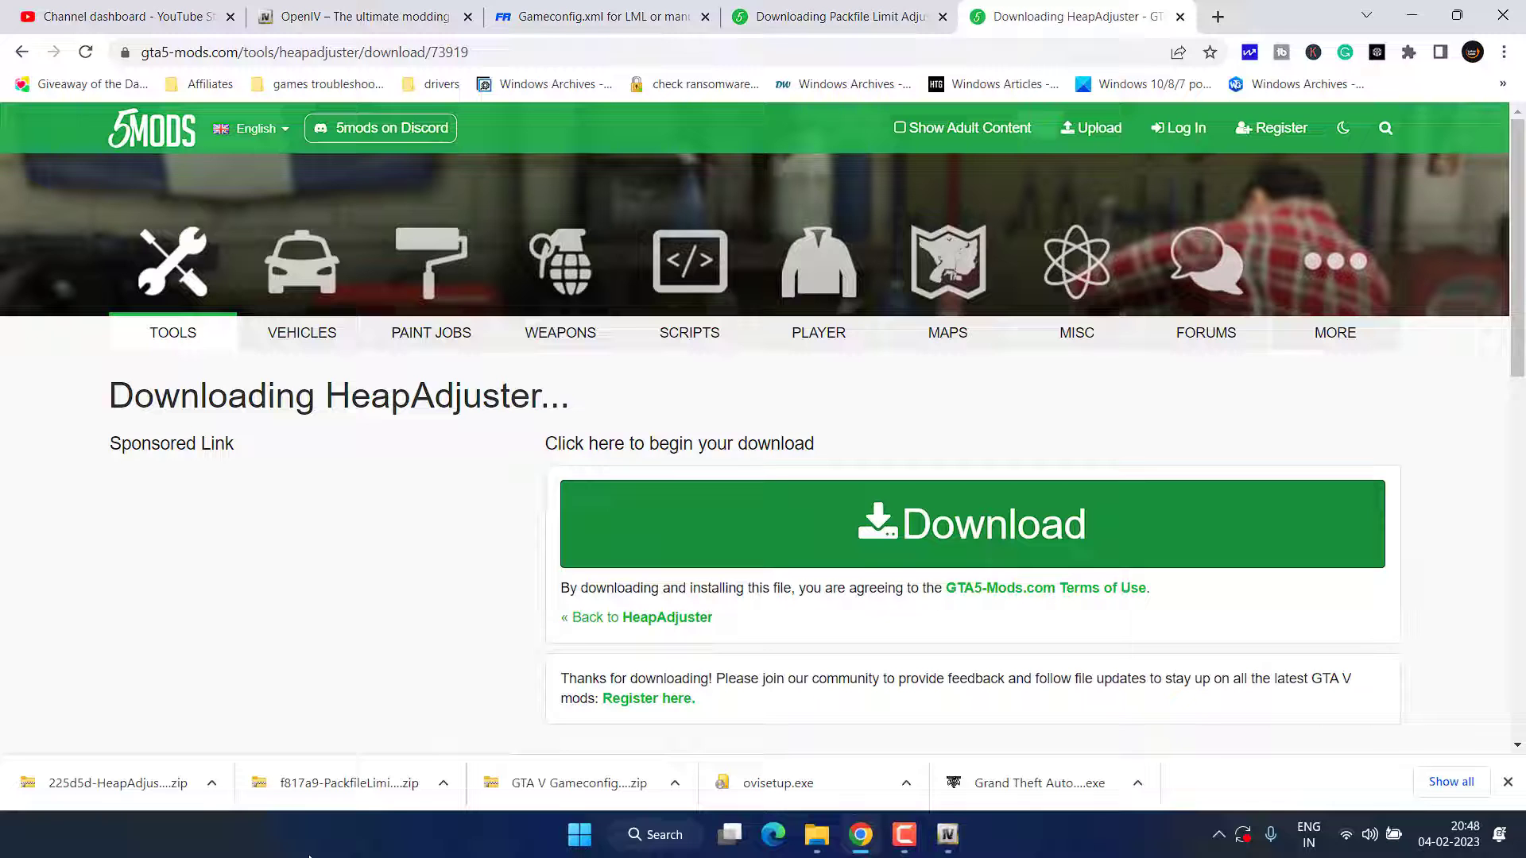
click(1411, 15)
key(super+d)
- Extract HeapAdjuster and HeapAdjuster.asi from the zip onto the desktop and copy them
double_click(41, 134)
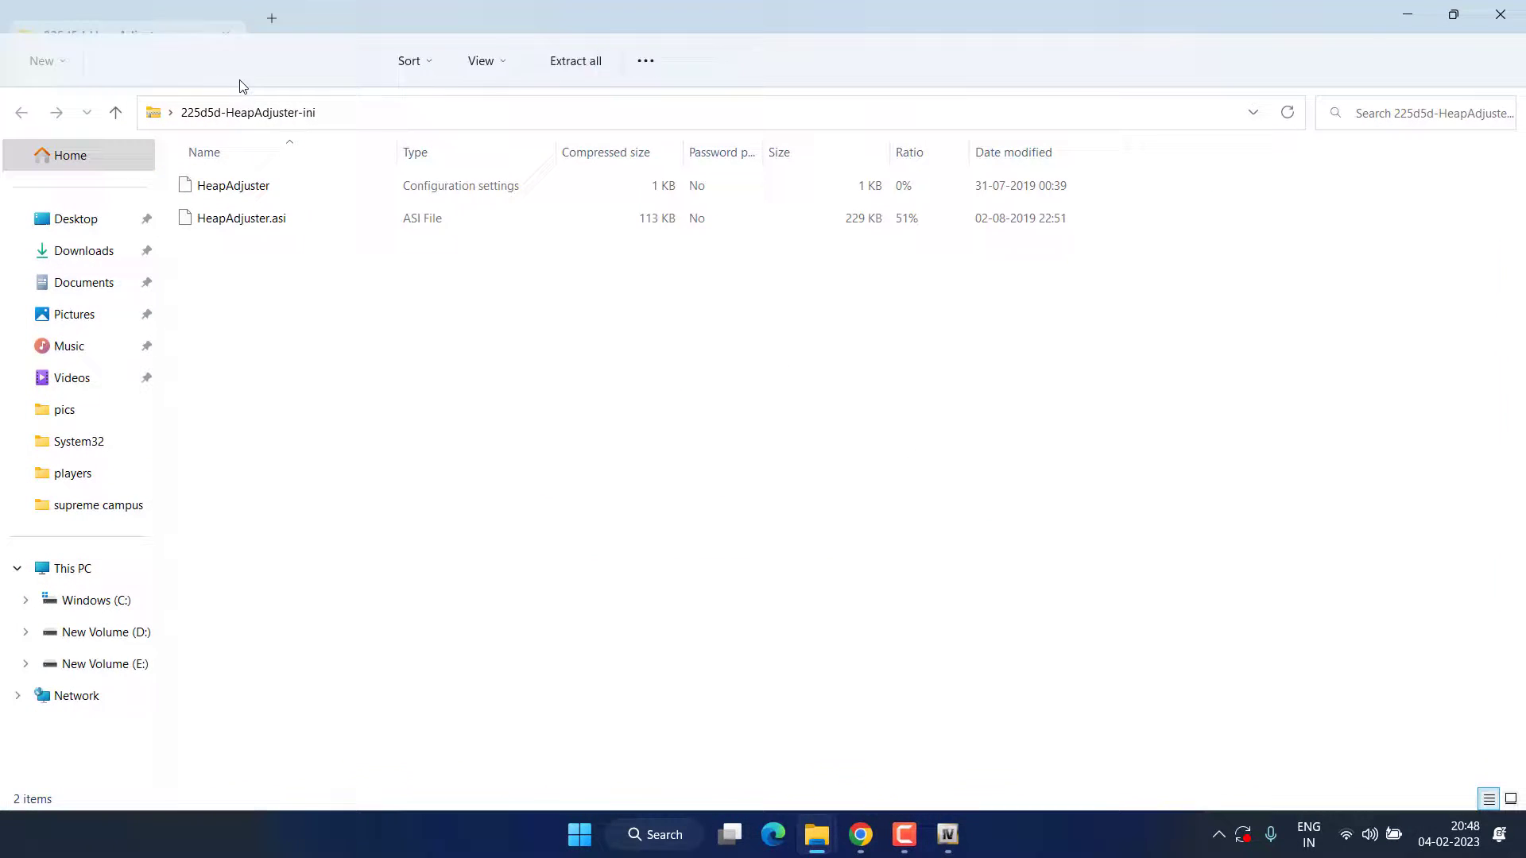
click(1468, 16)
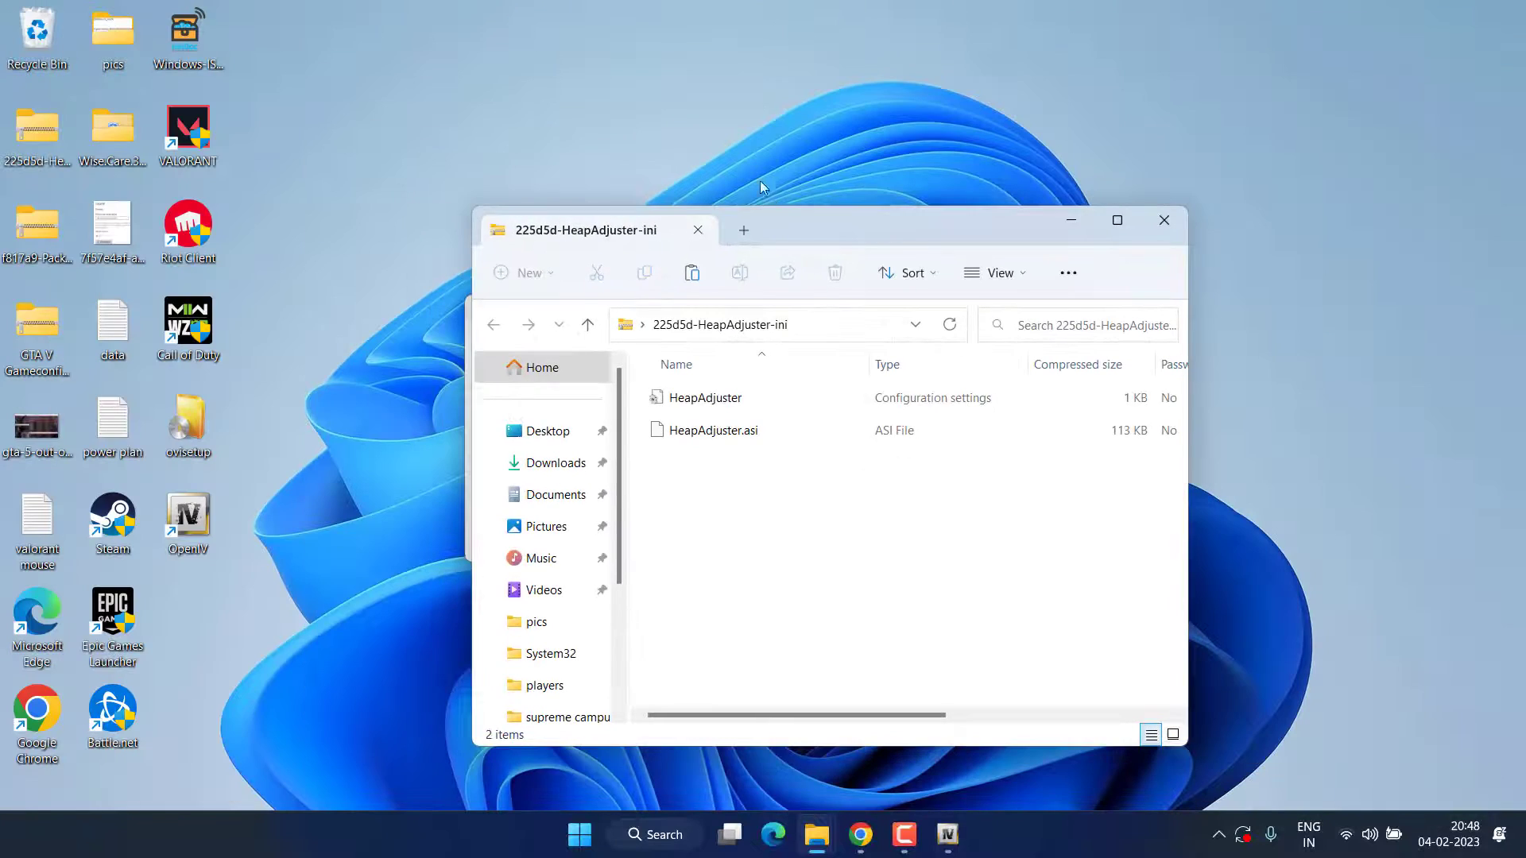
drag(863, 229, 1204, 234)
drag(1055, 502, 1060, 366)
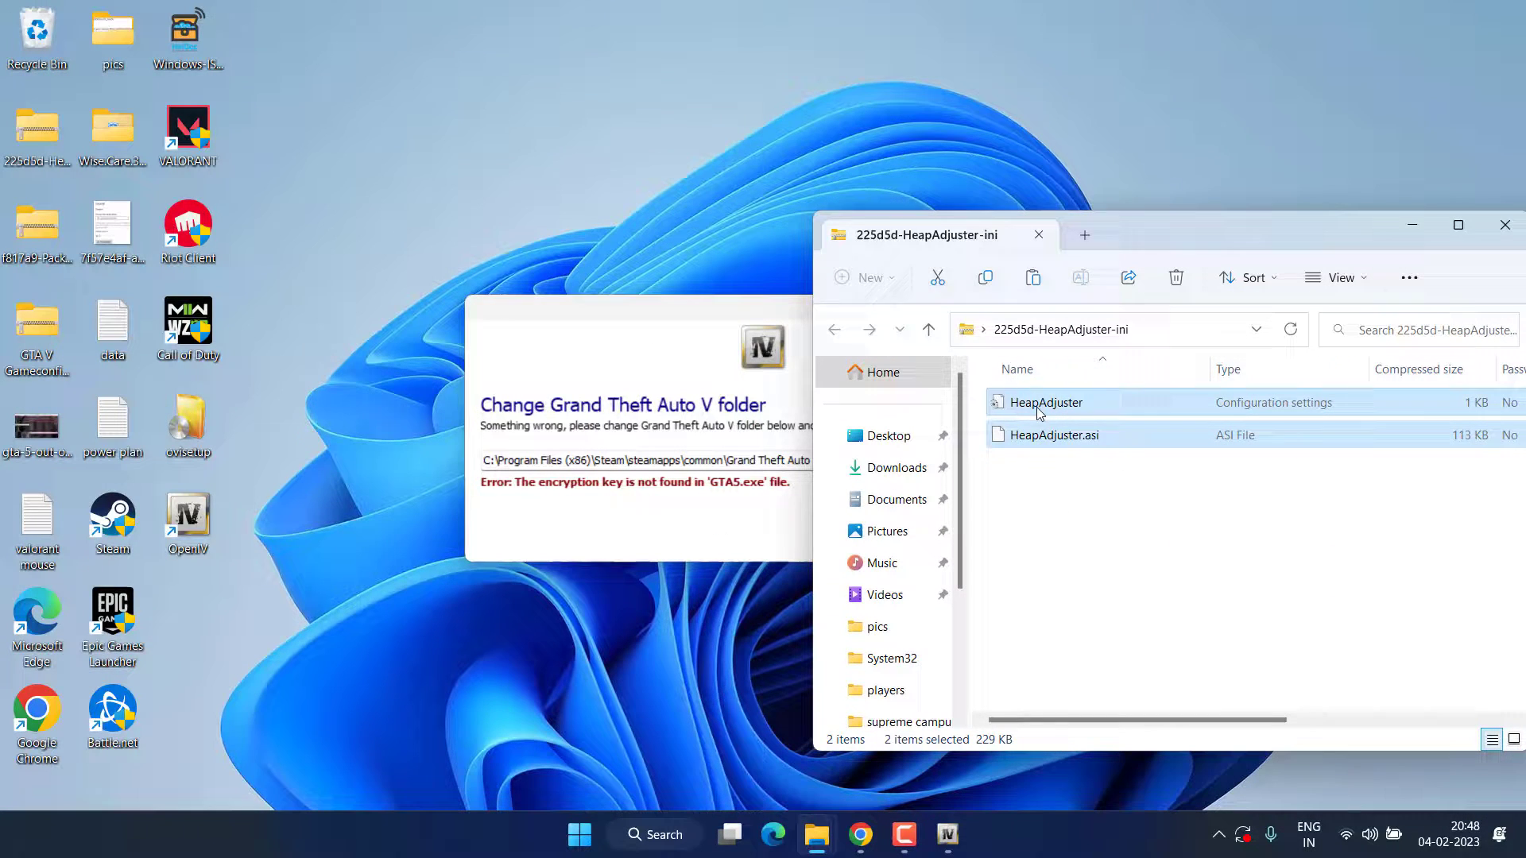
drag(1037, 413, 632, 136)
key(super+Down)
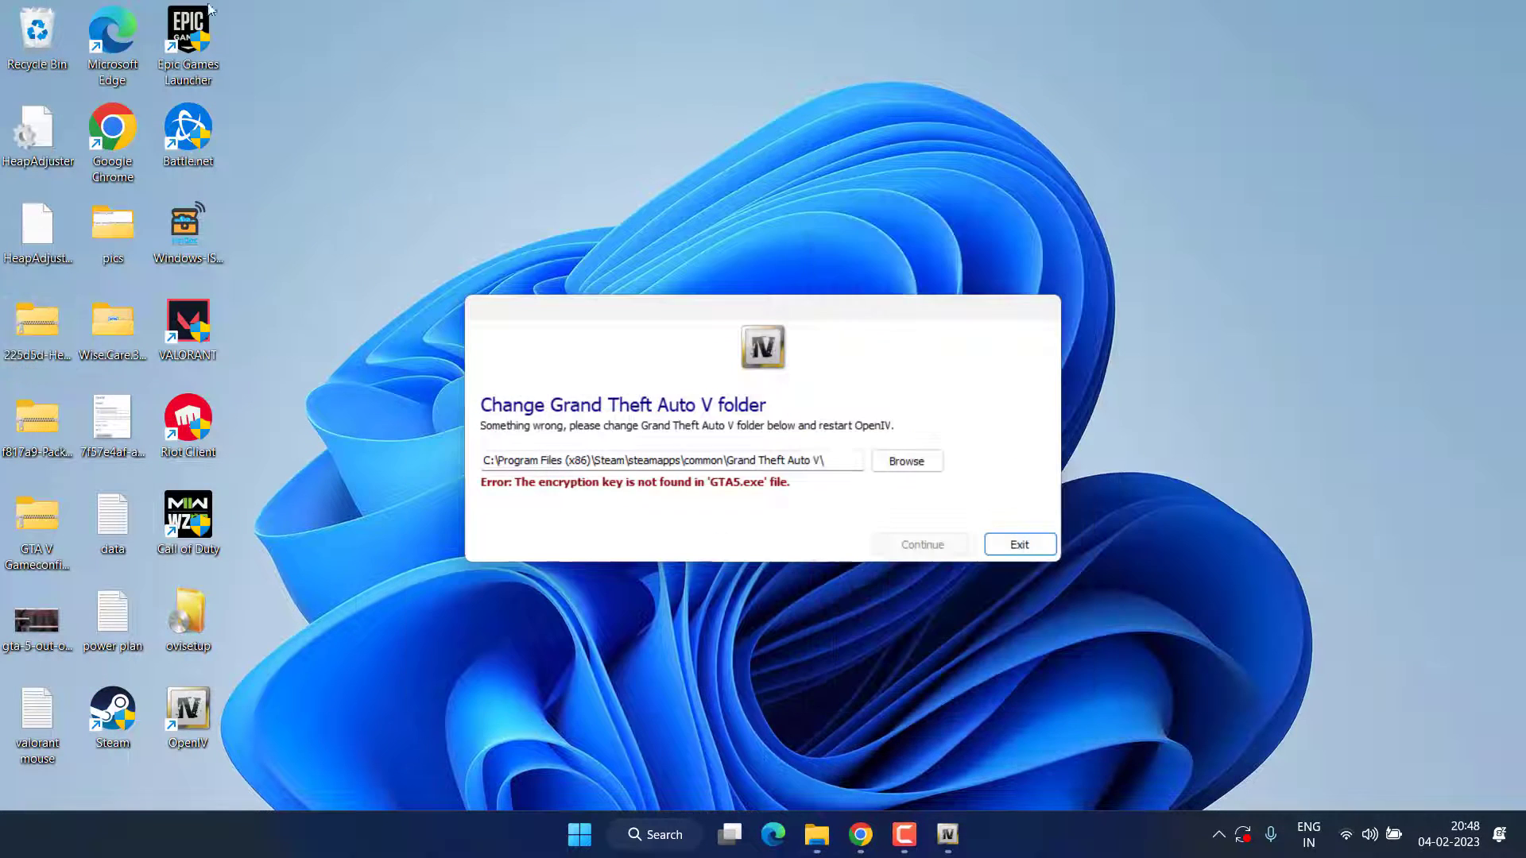
right_click(37, 232)
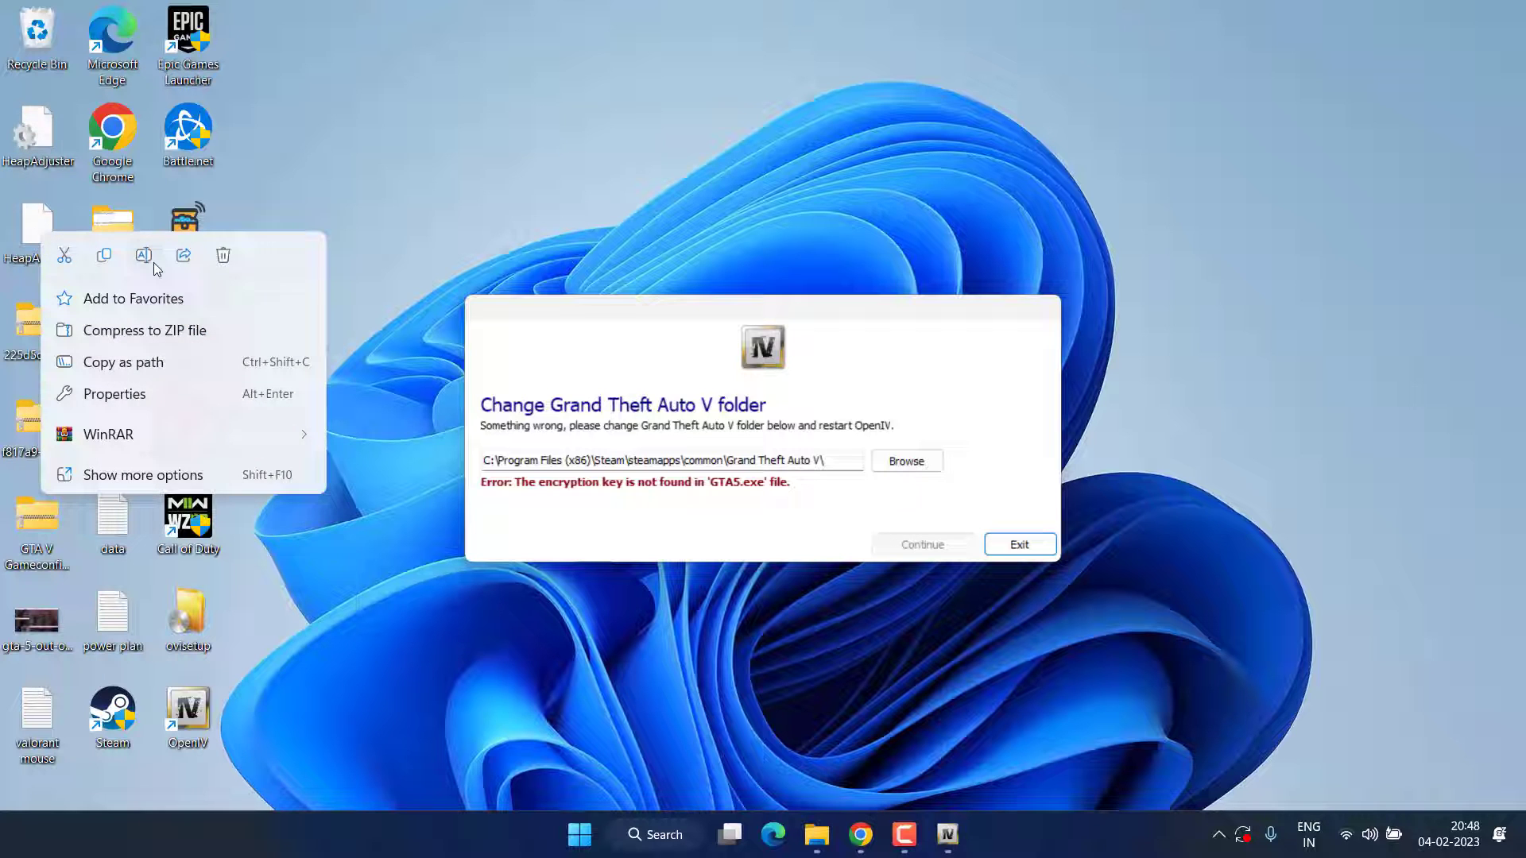
click(106, 254)
click(409, 160)
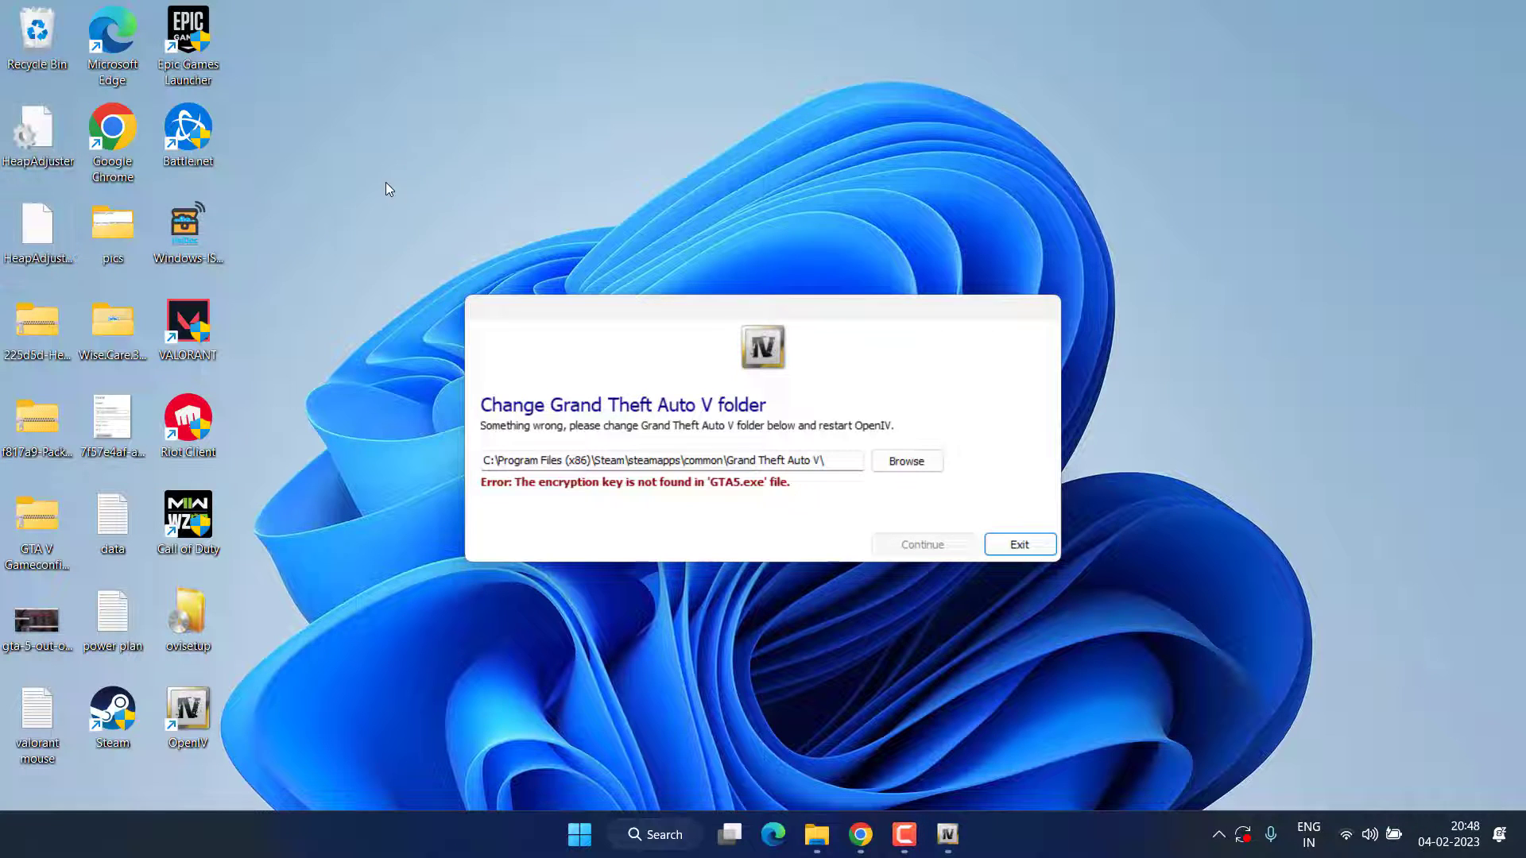
- Paste both files into C:\Program Files (x86)\Steam\steamapps\common\Grand Theft Auto V
key(super+e)
double_click(646, 362)
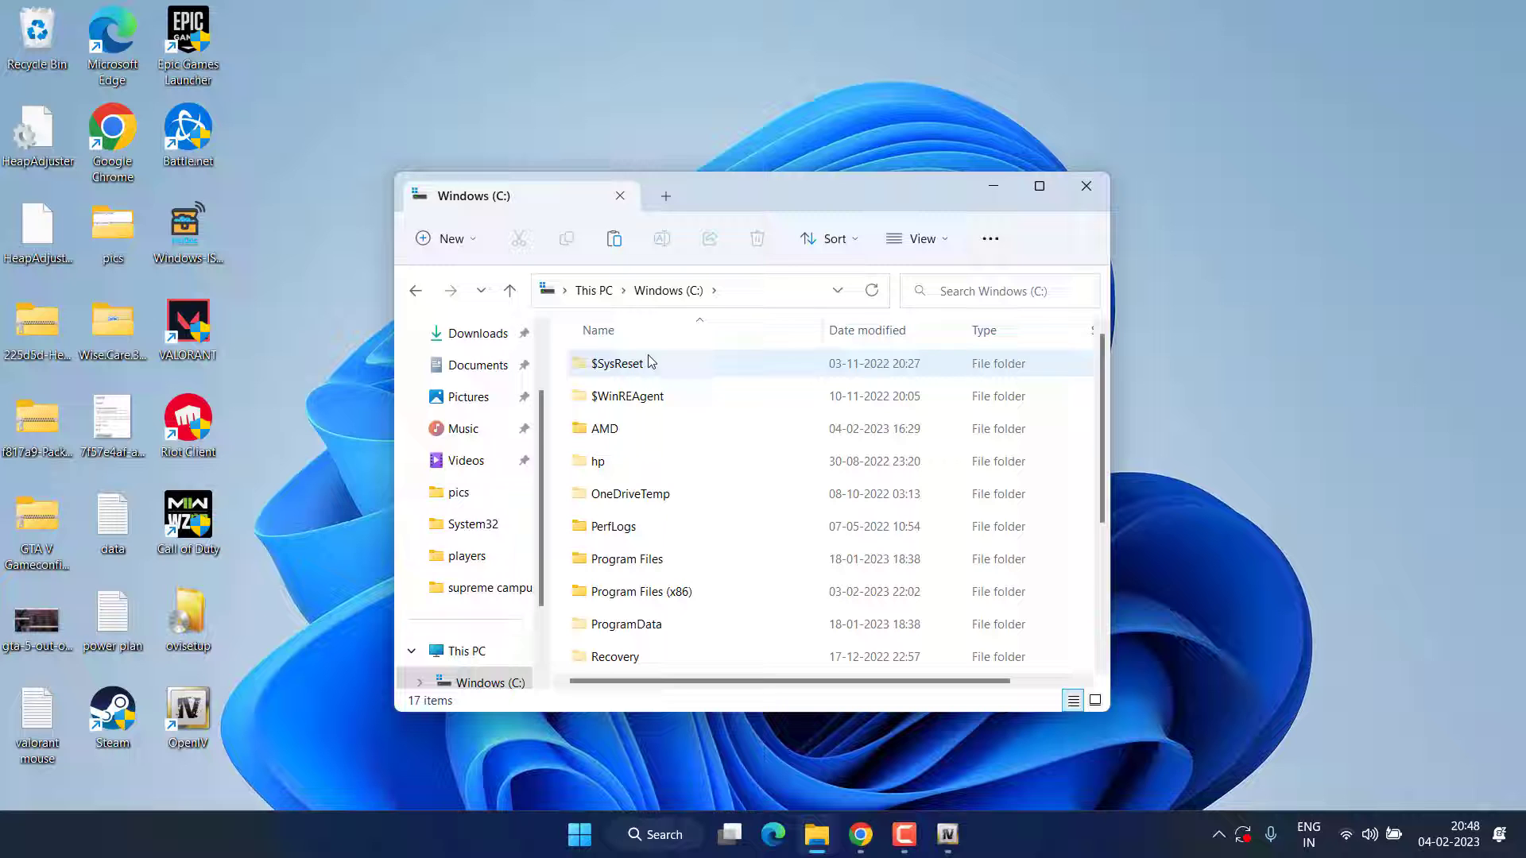
double_click(653, 593)
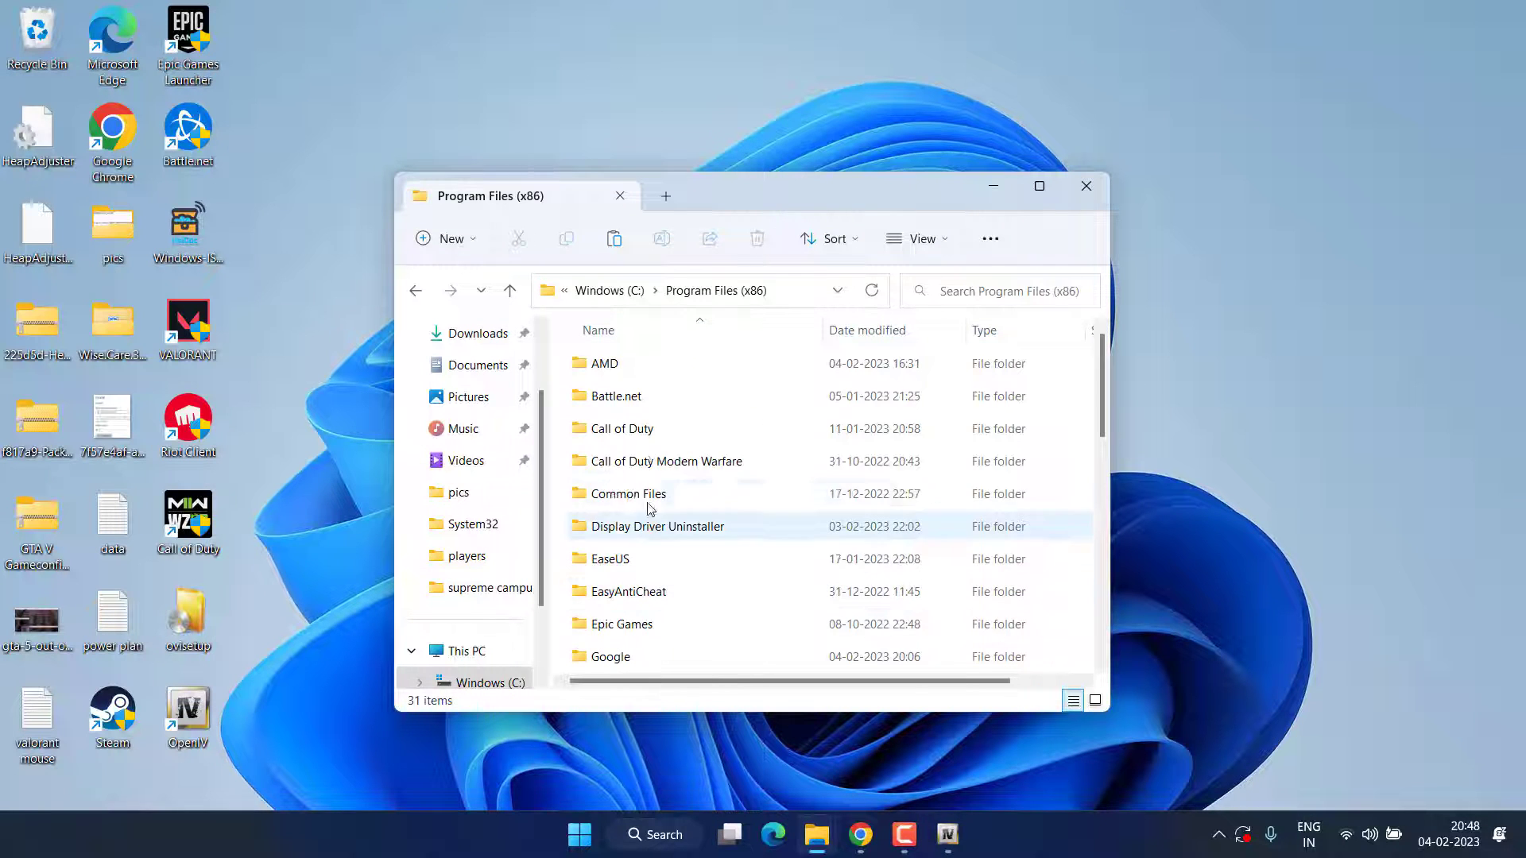
key(s)
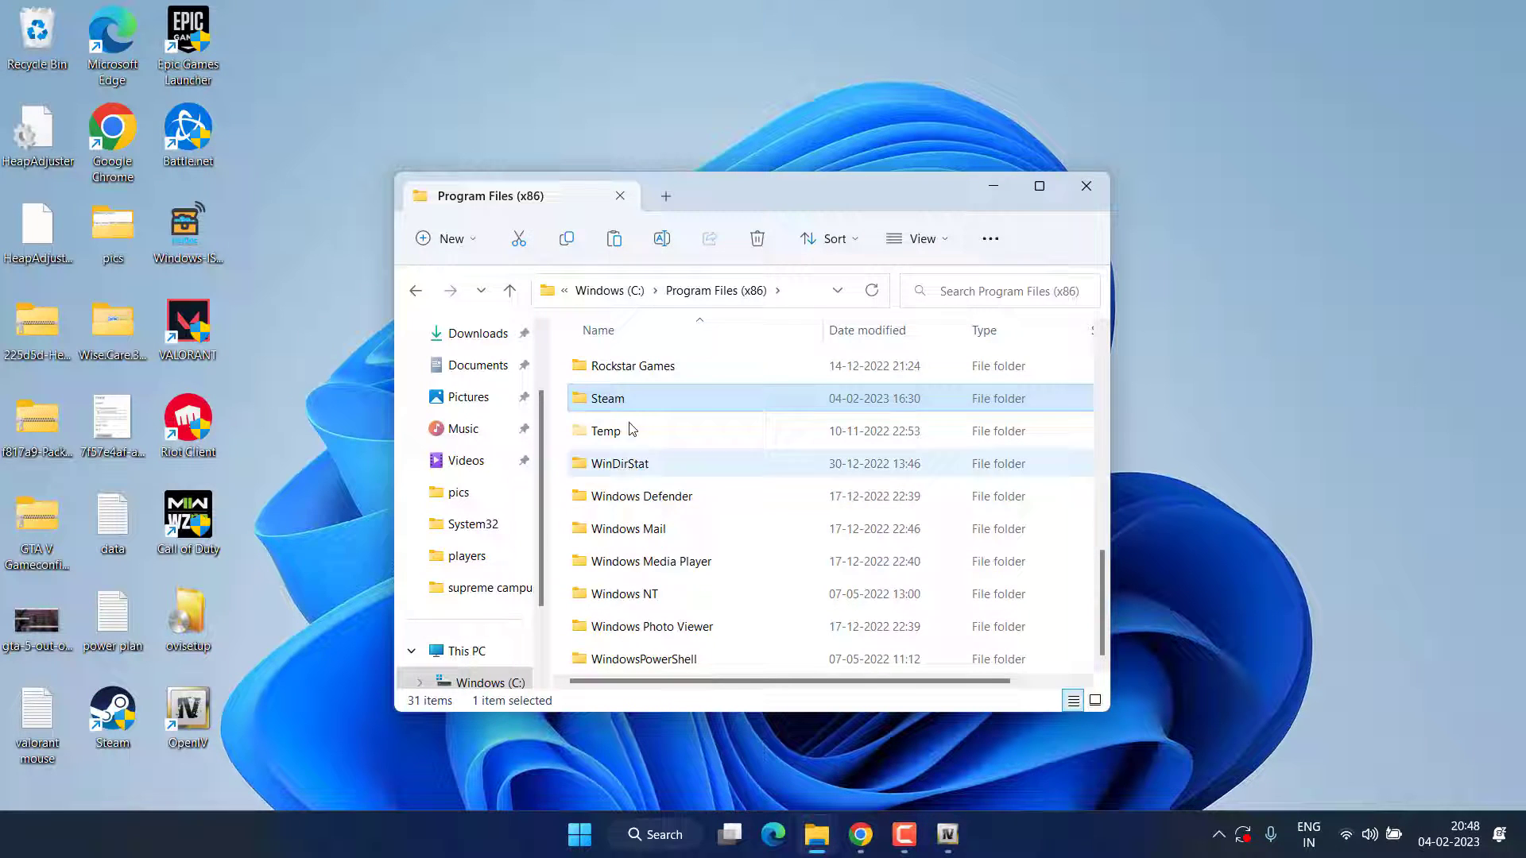
double_click(624, 402)
key(s)
double_click(608, 425)
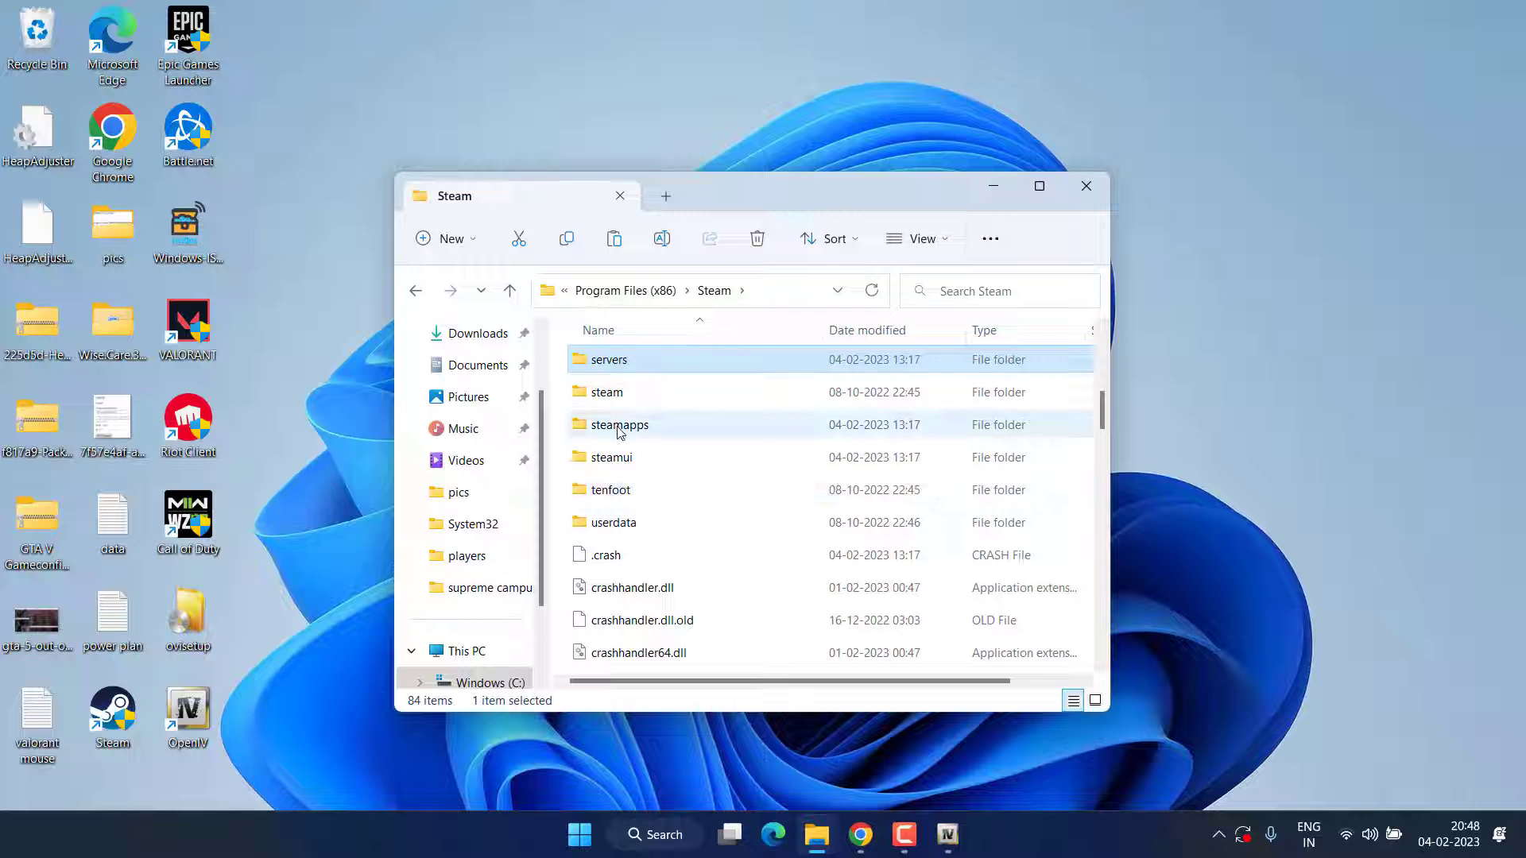
double_click(613, 362)
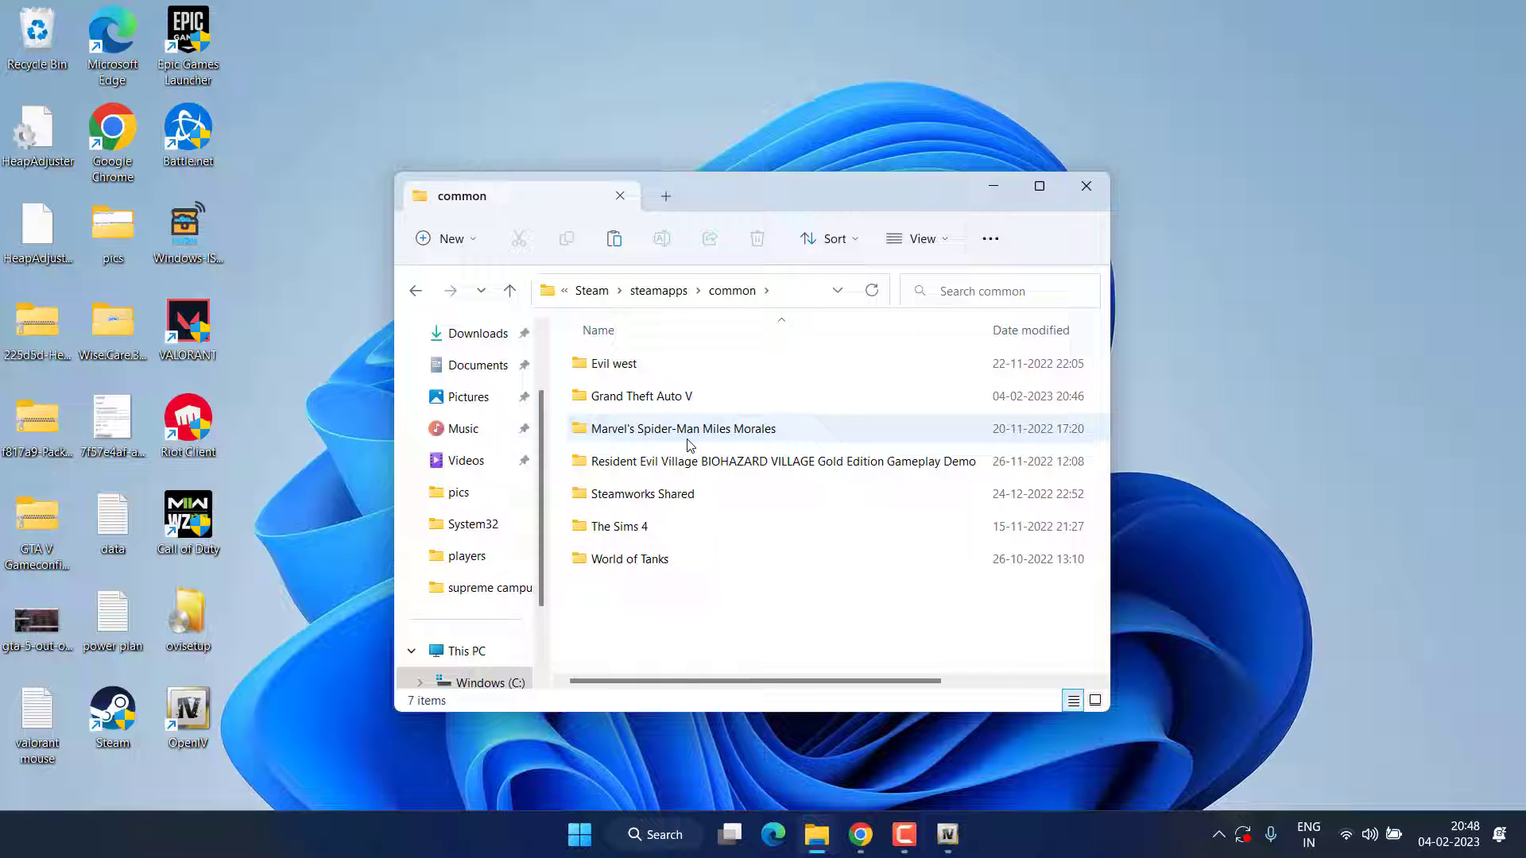
double_click(633, 394)
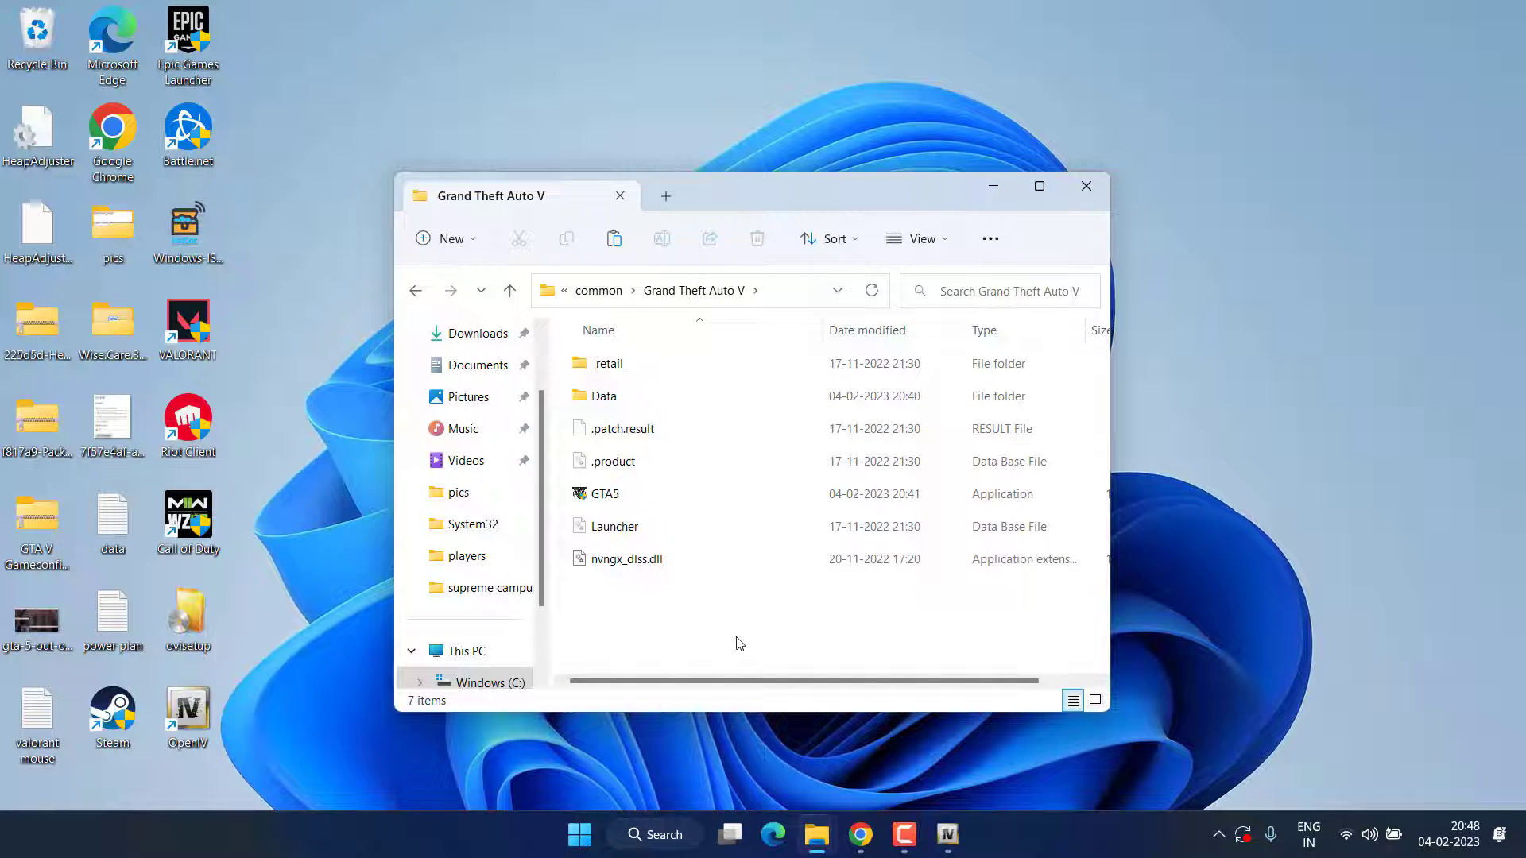
key(ctrl+v)
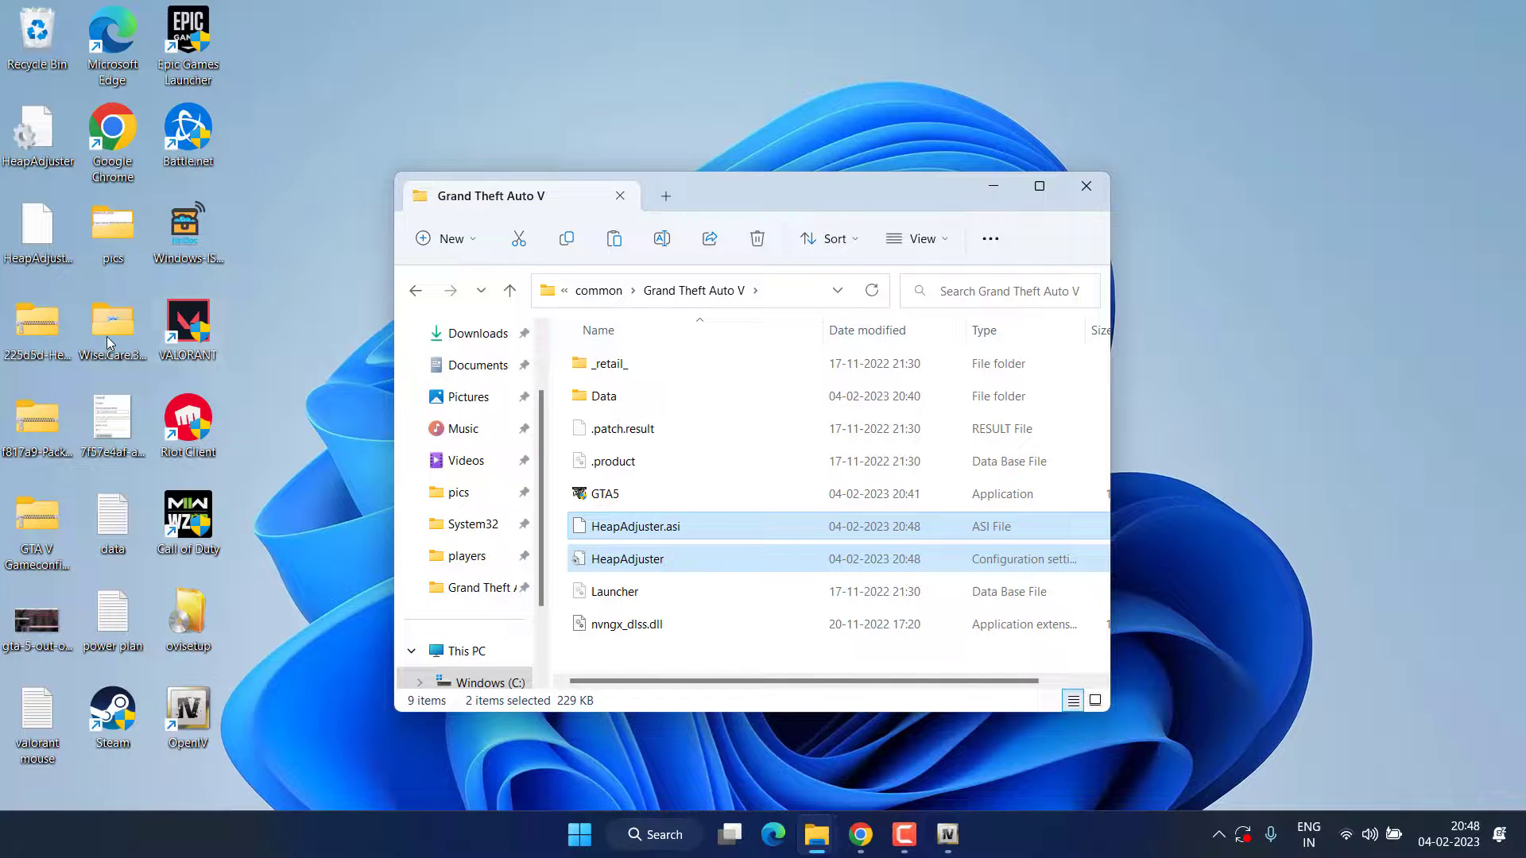
- Copy the three PackfileLimitAdjuster files from their zip into the Grand Theft Auto V folder
double_click(36, 409)
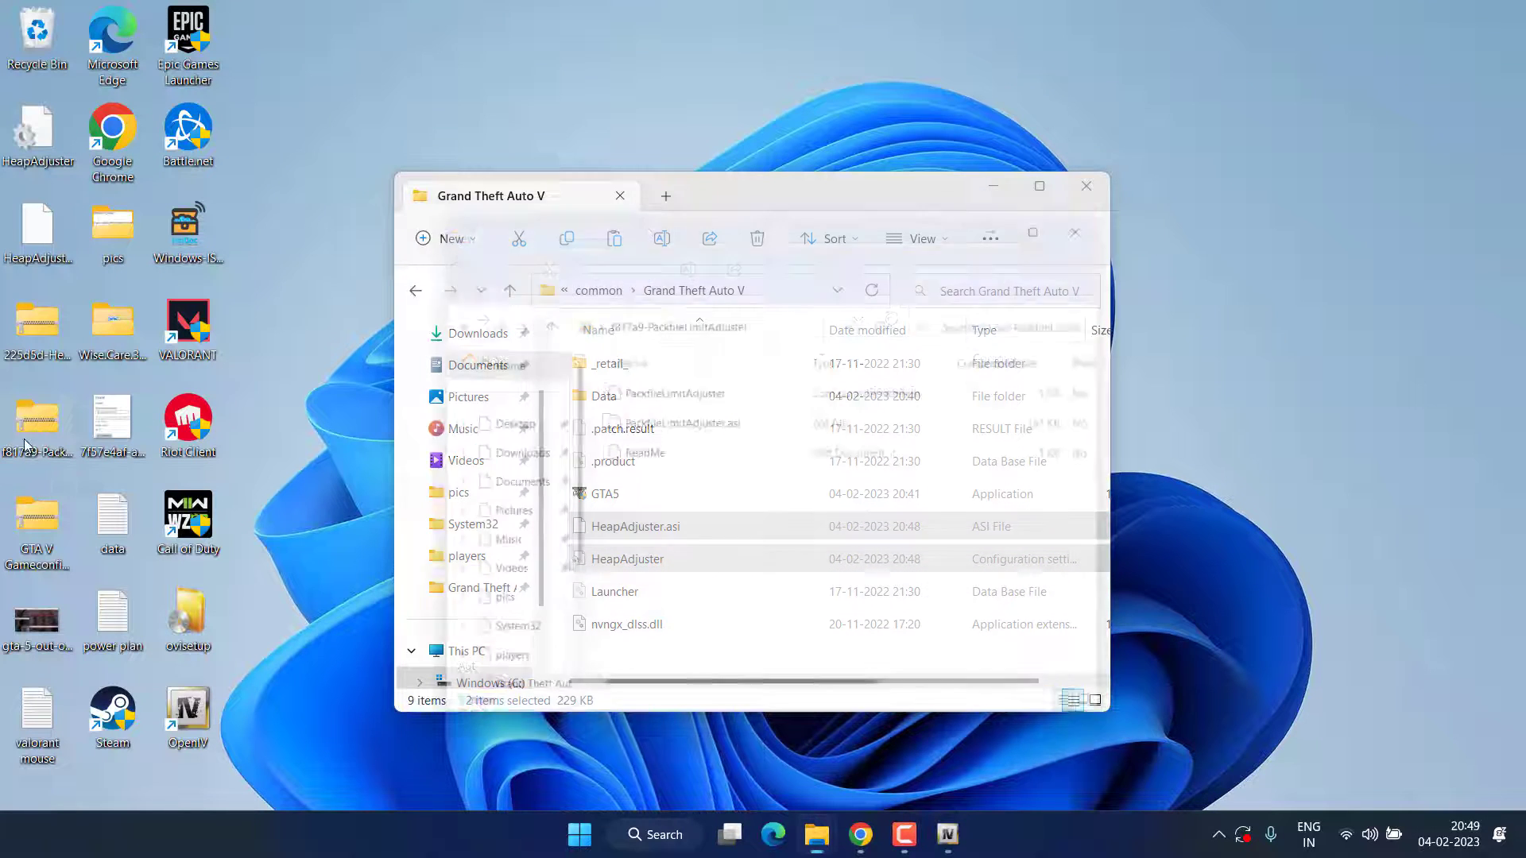
drag(770, 229, 1411, 278)
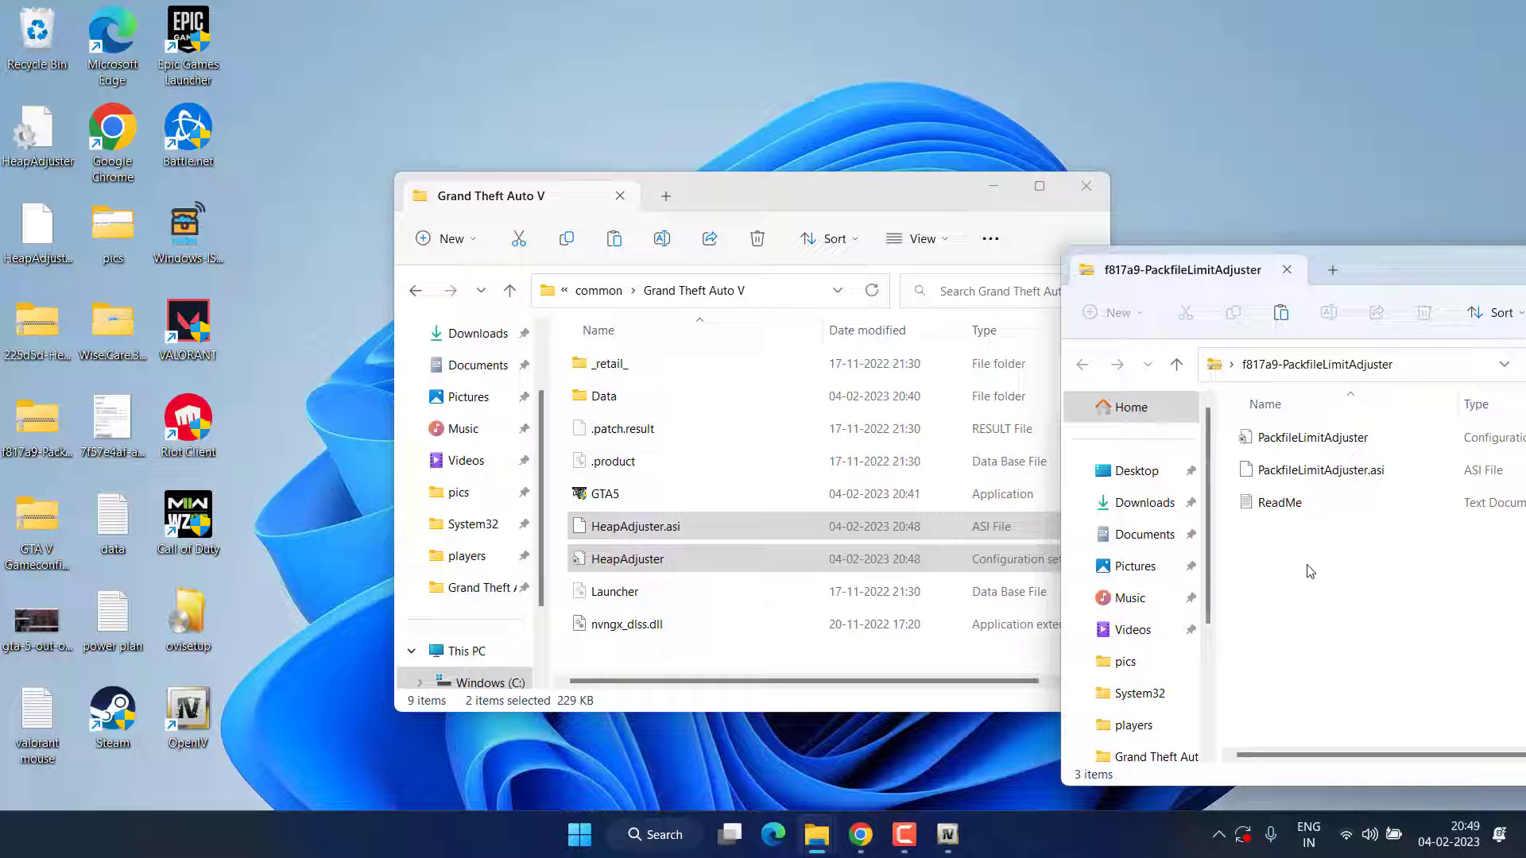
drag(1306, 569, 1282, 437)
right_click(1282, 437)
click(1326, 499)
click(780, 654)
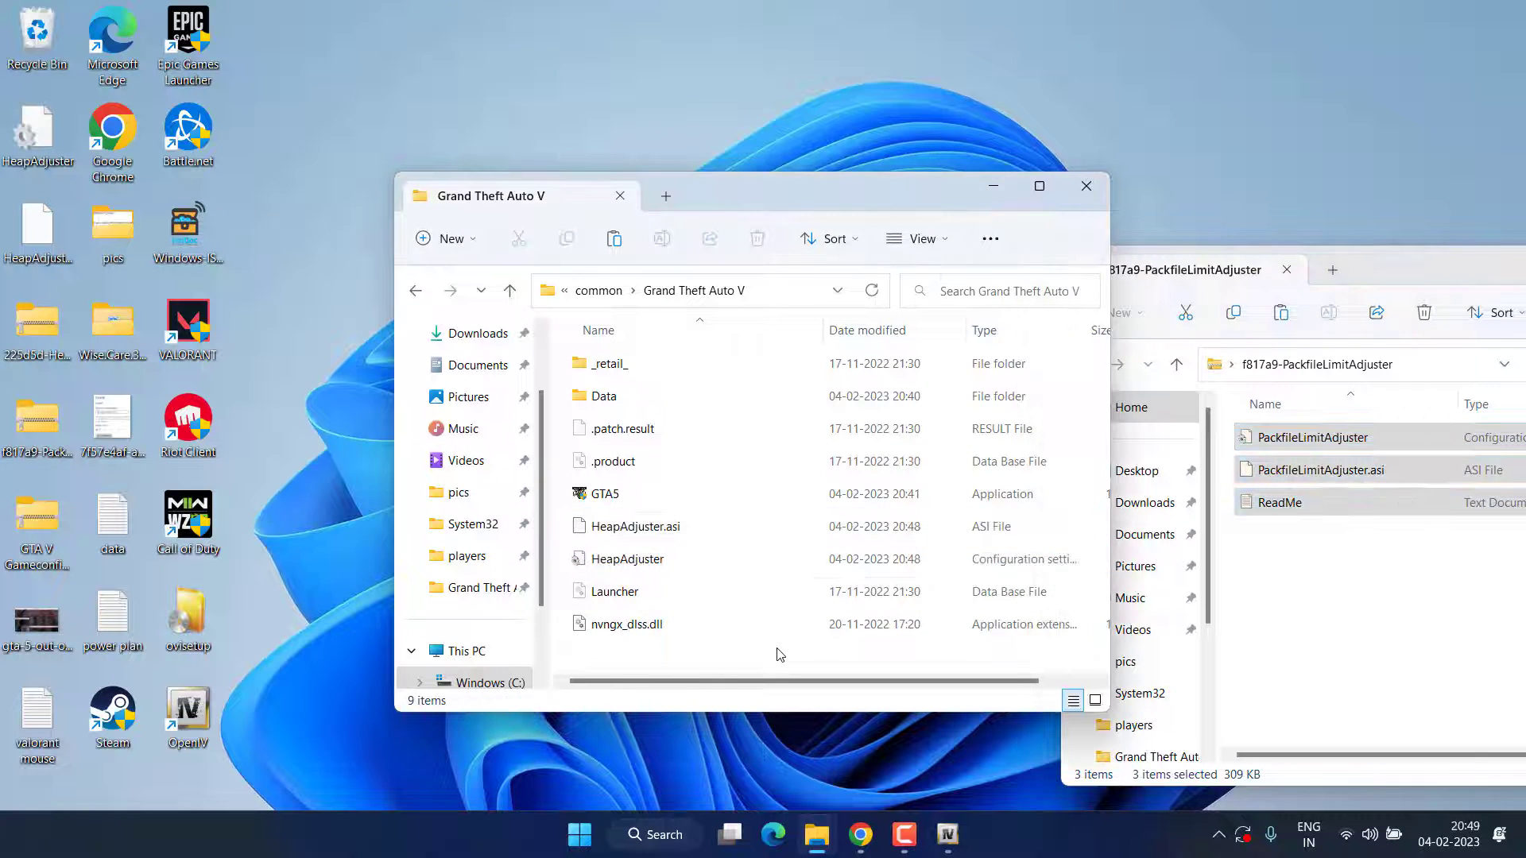
right_click(782, 635)
click(805, 670)
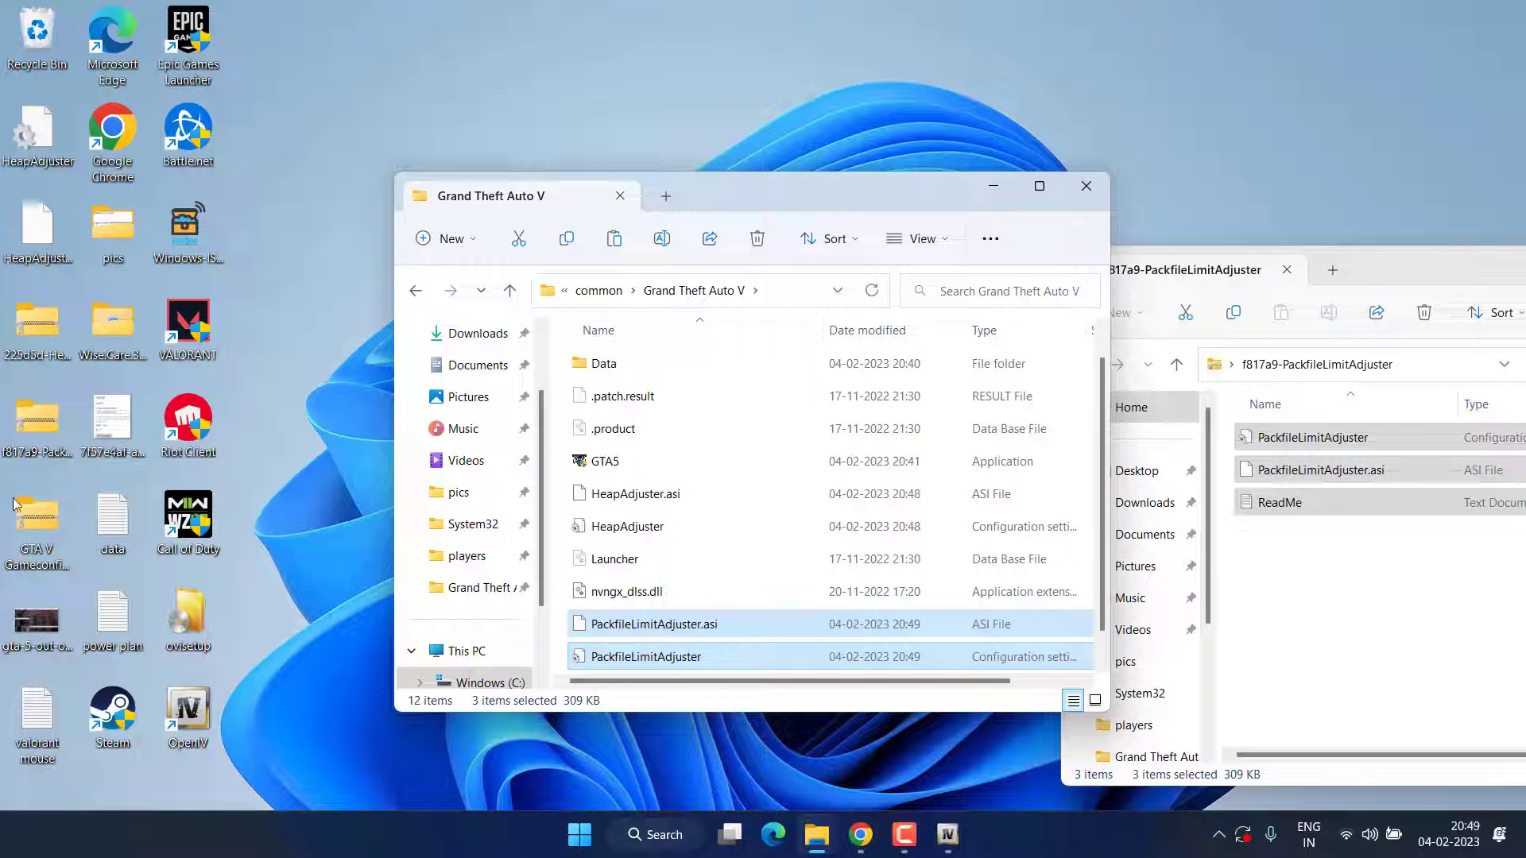
- Copy gameconfig from the Gameconfig archive's versions\latest folder into the Grand Theft Auto V folder
click(36, 537)
double_click(12, 541)
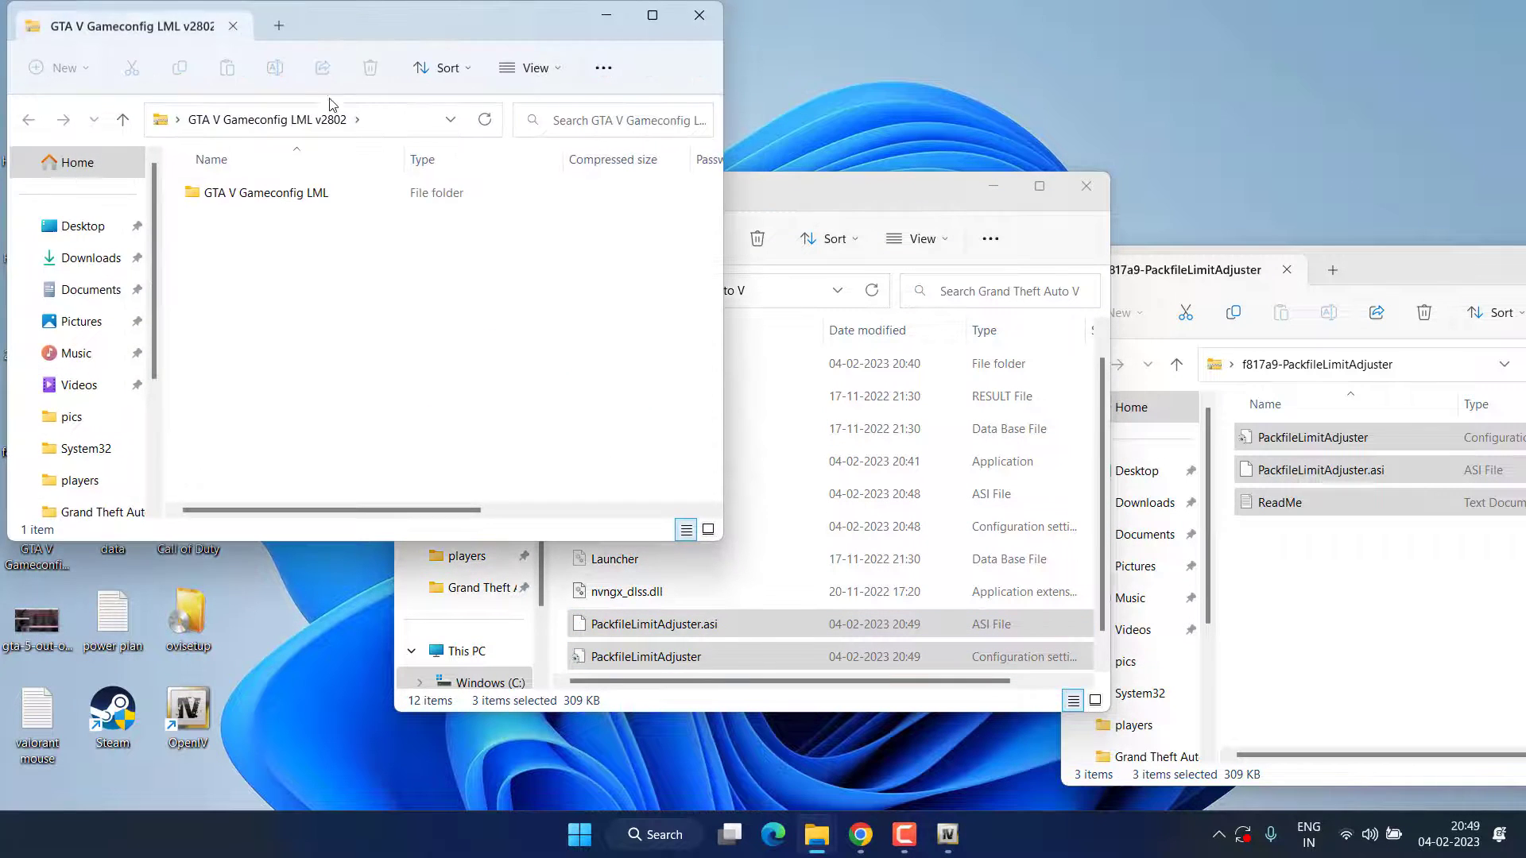
double_click(253, 194)
double_click(237, 195)
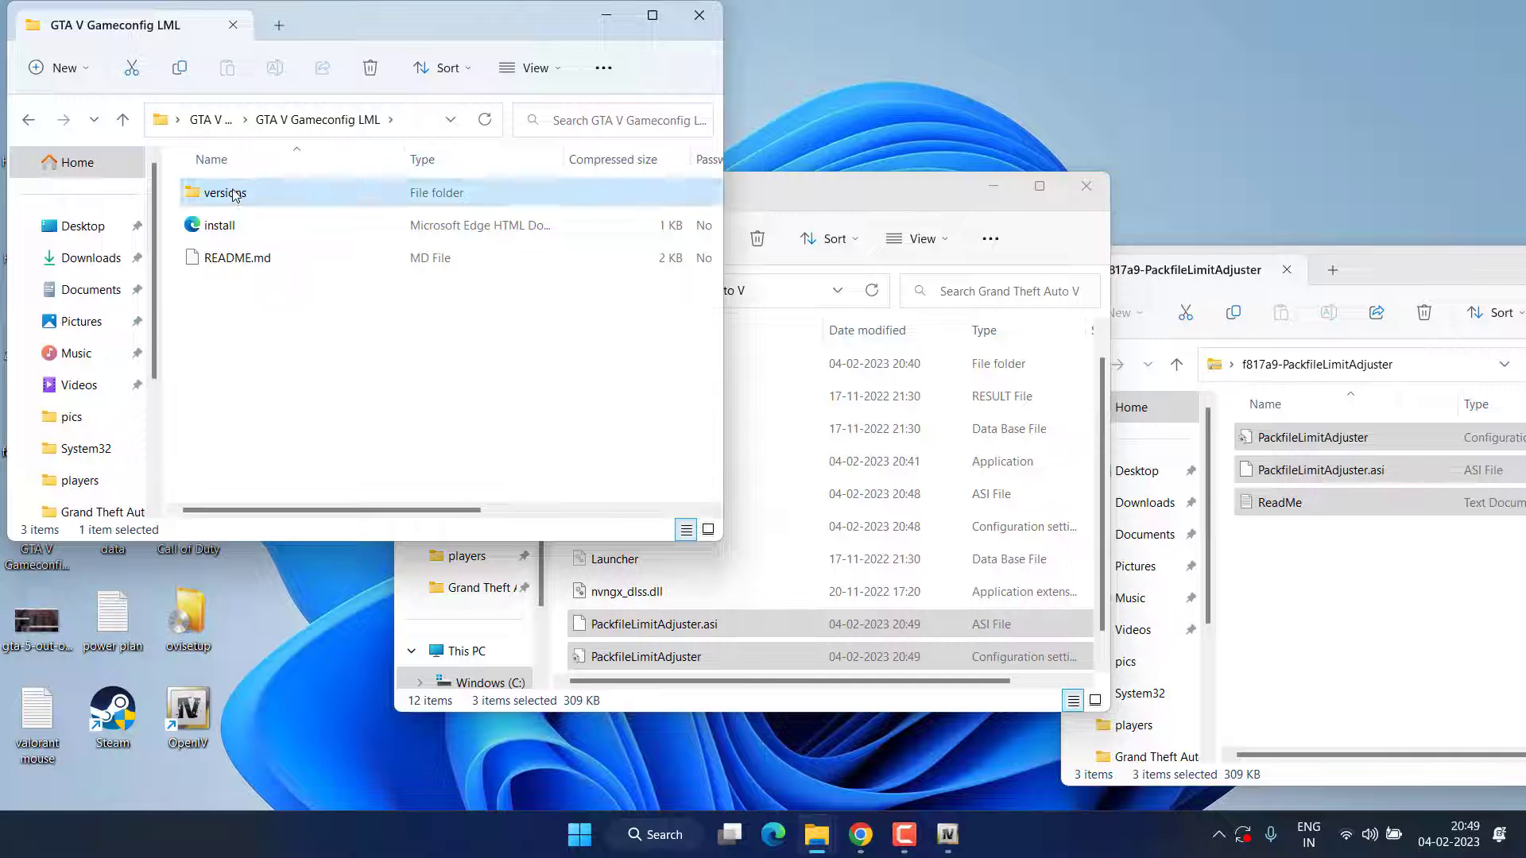
double_click(229, 486)
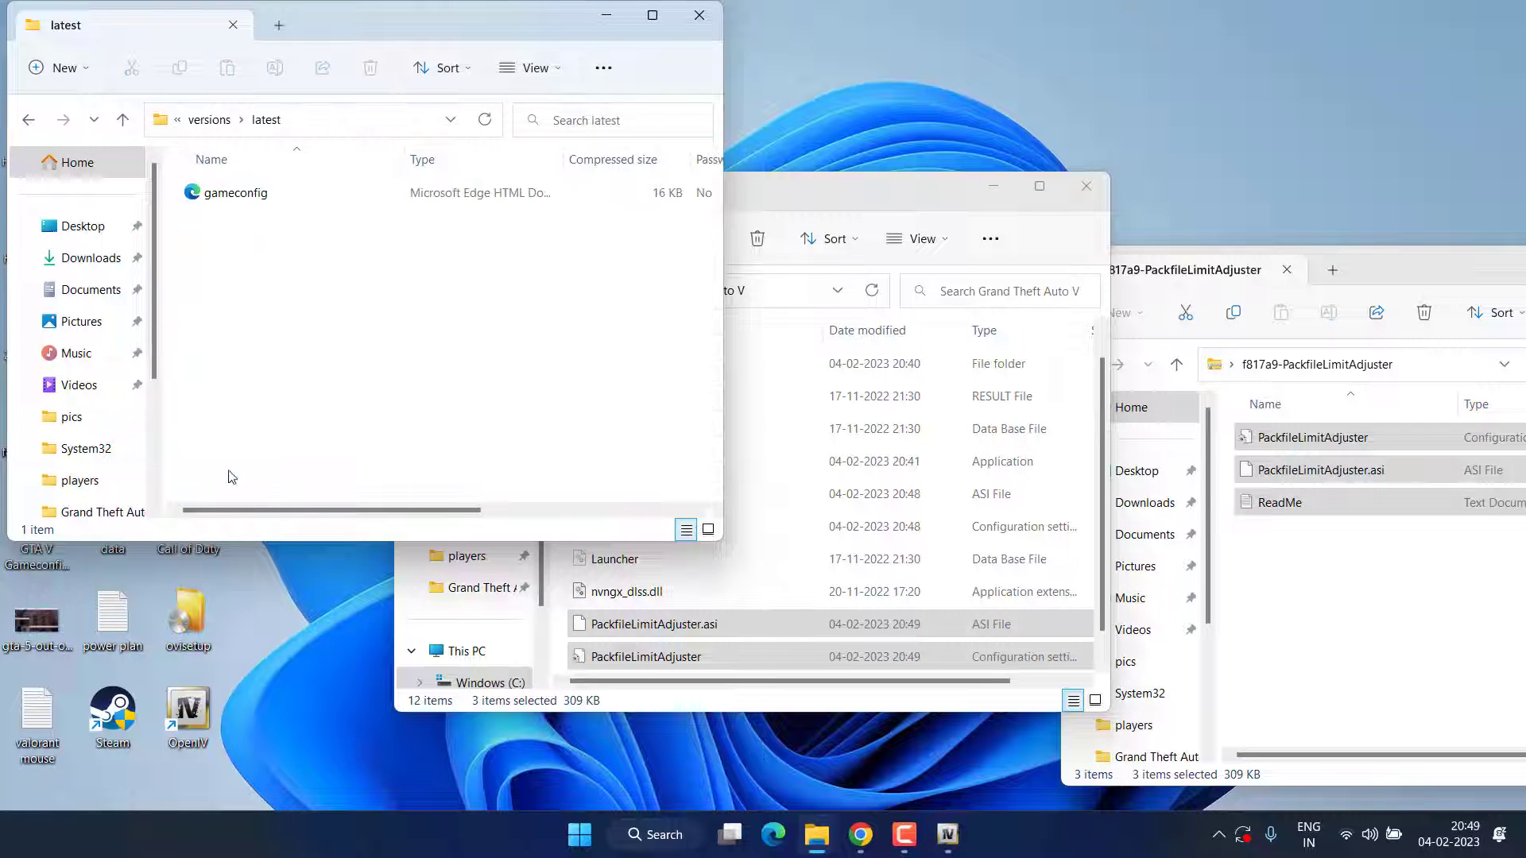
right_click(241, 206)
click(288, 267)
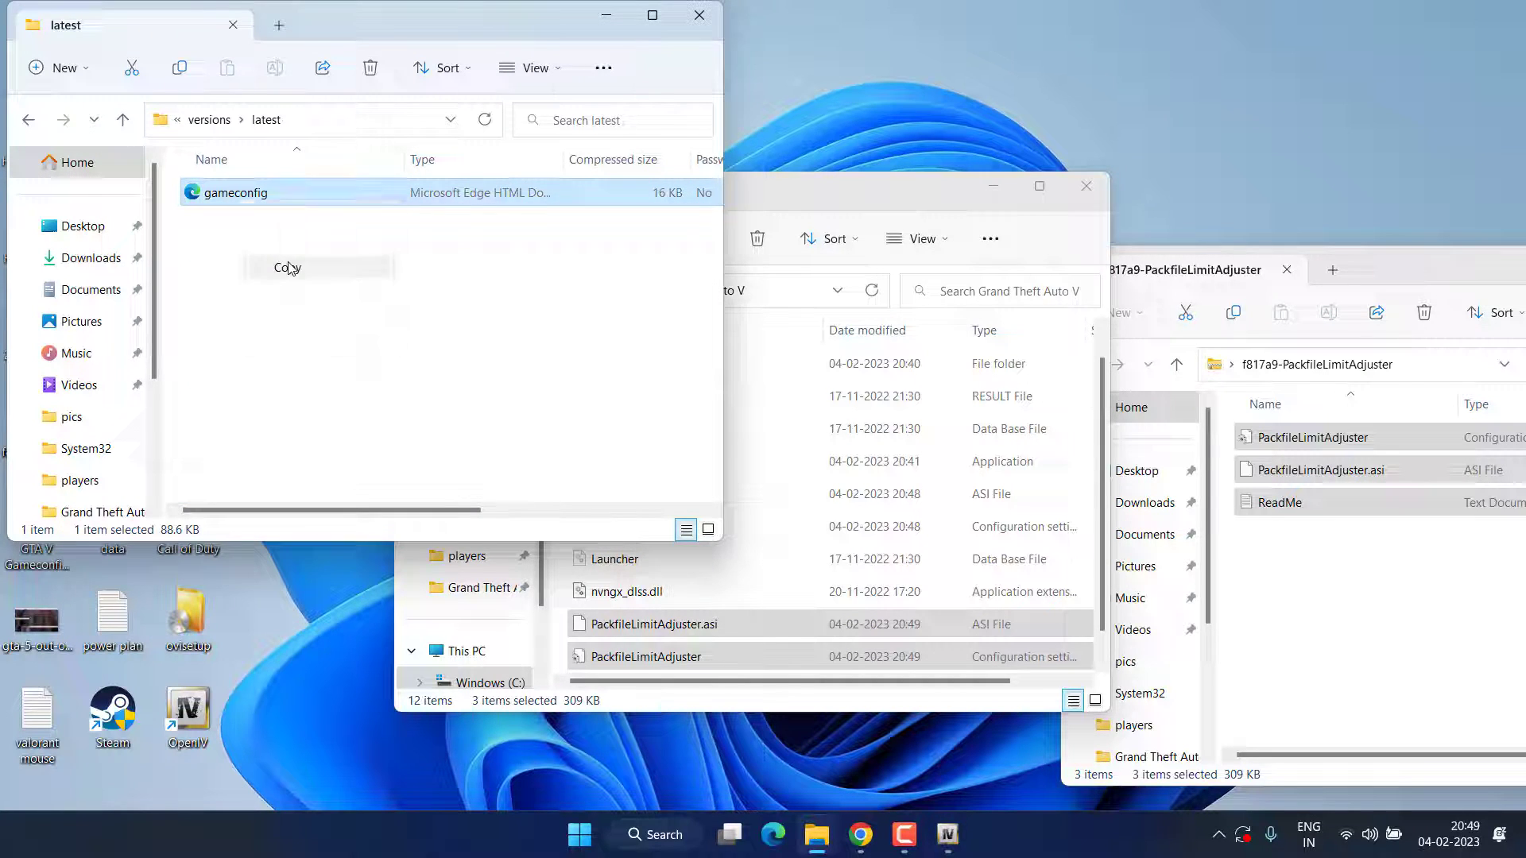
click(768, 645)
right_click(775, 646)
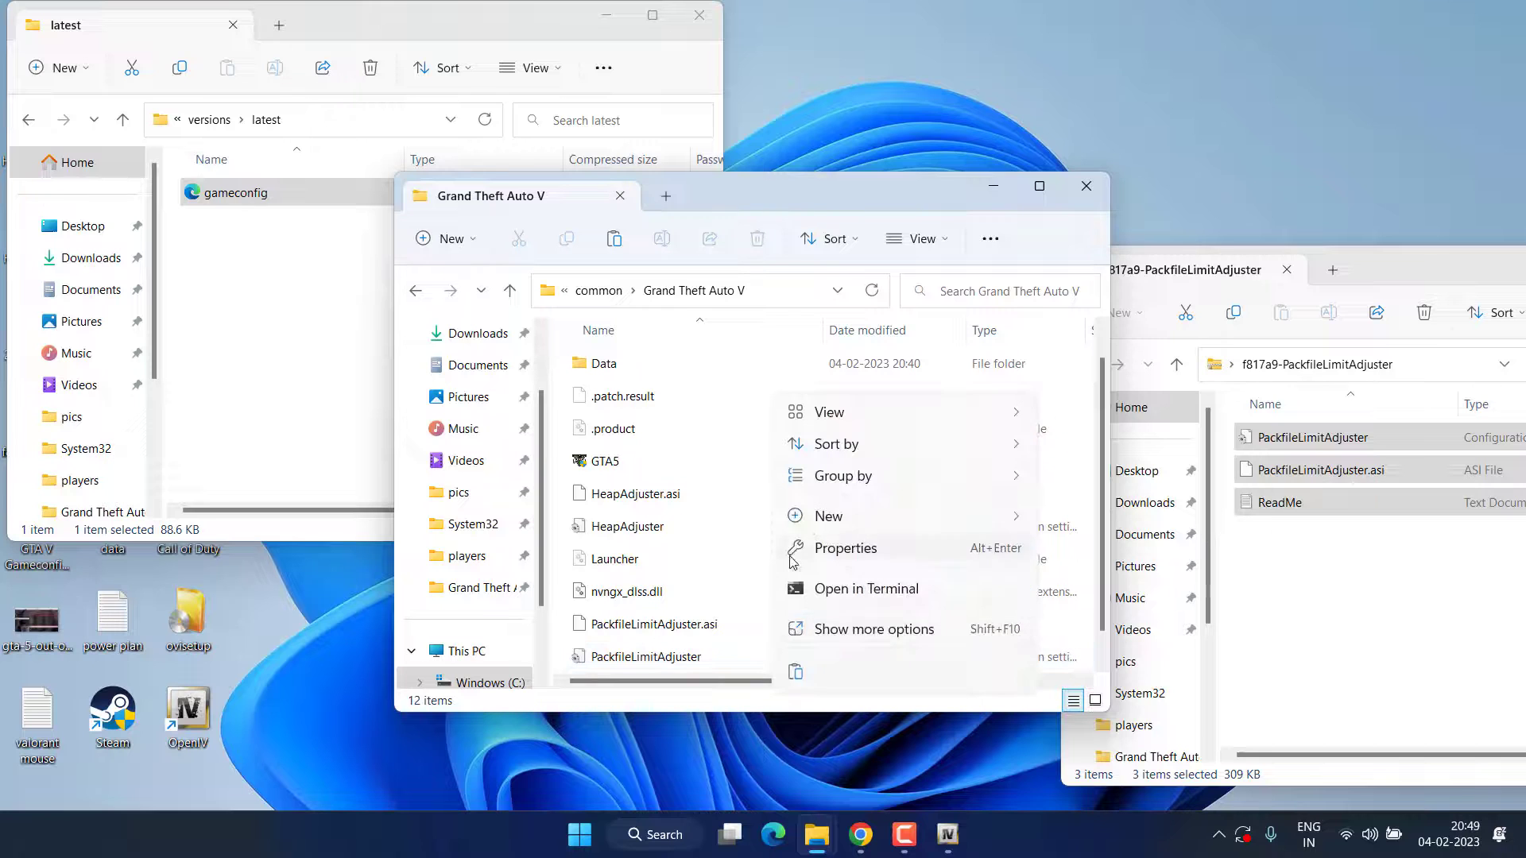
click(797, 675)
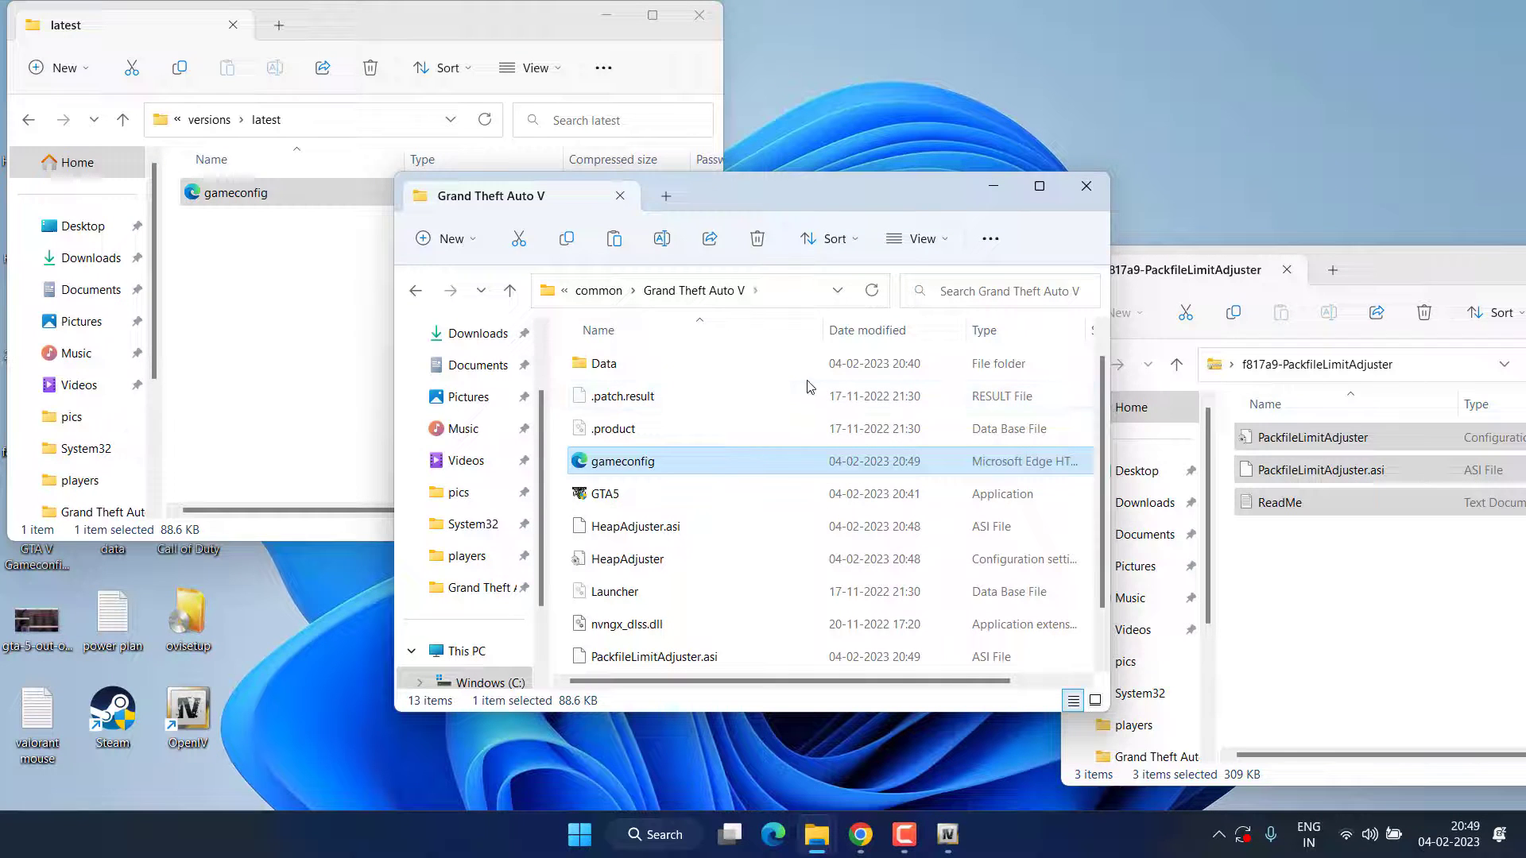
- Close the Grand Theft Auto V, latest and PackfileLimitAdjuster windows, then exit OpenIV's folder dialog
click(1086, 186)
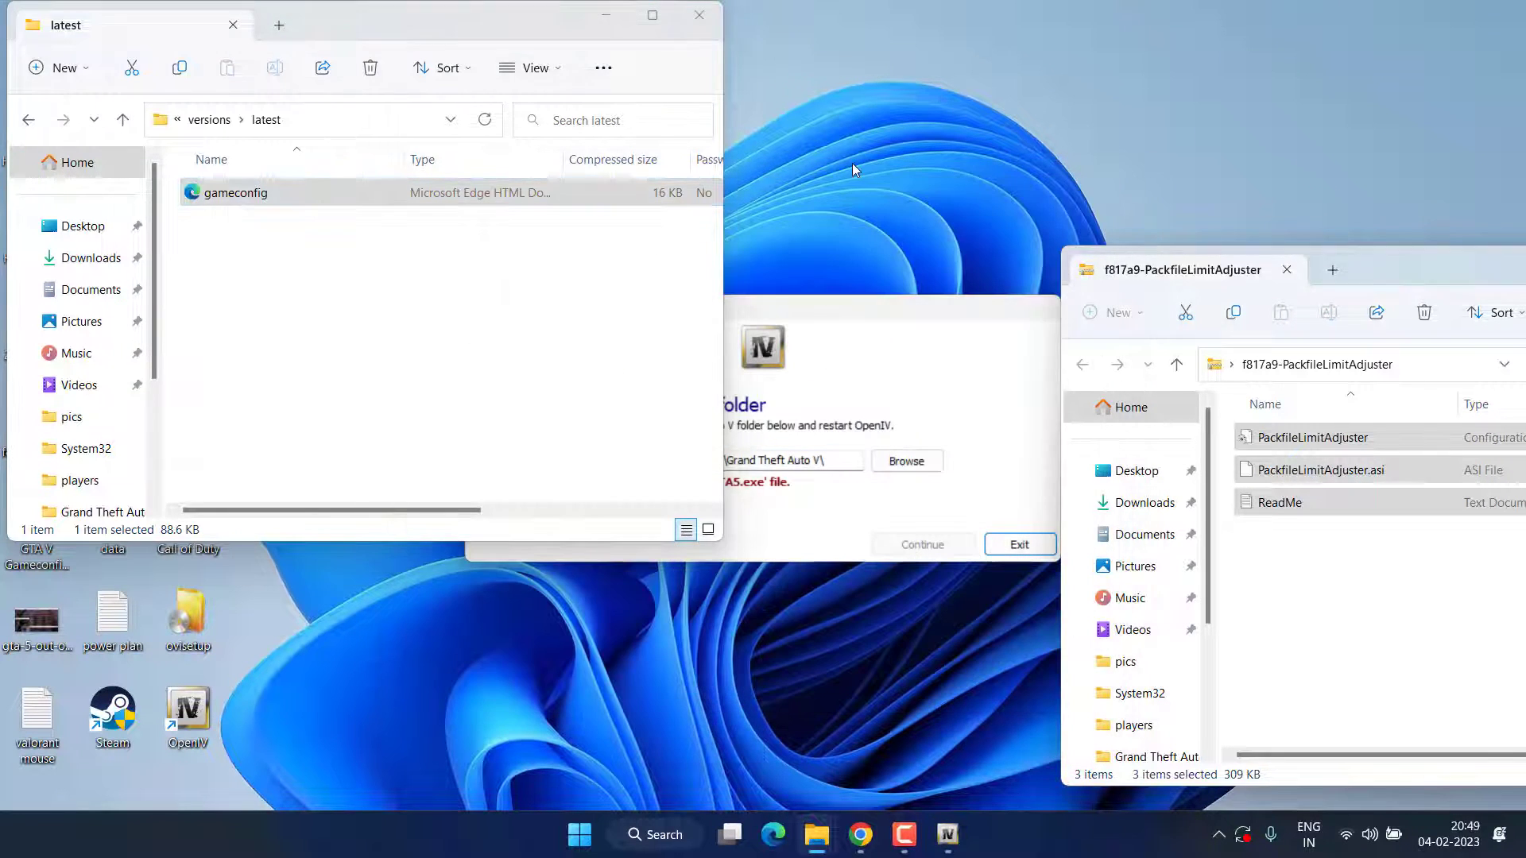
click(698, 15)
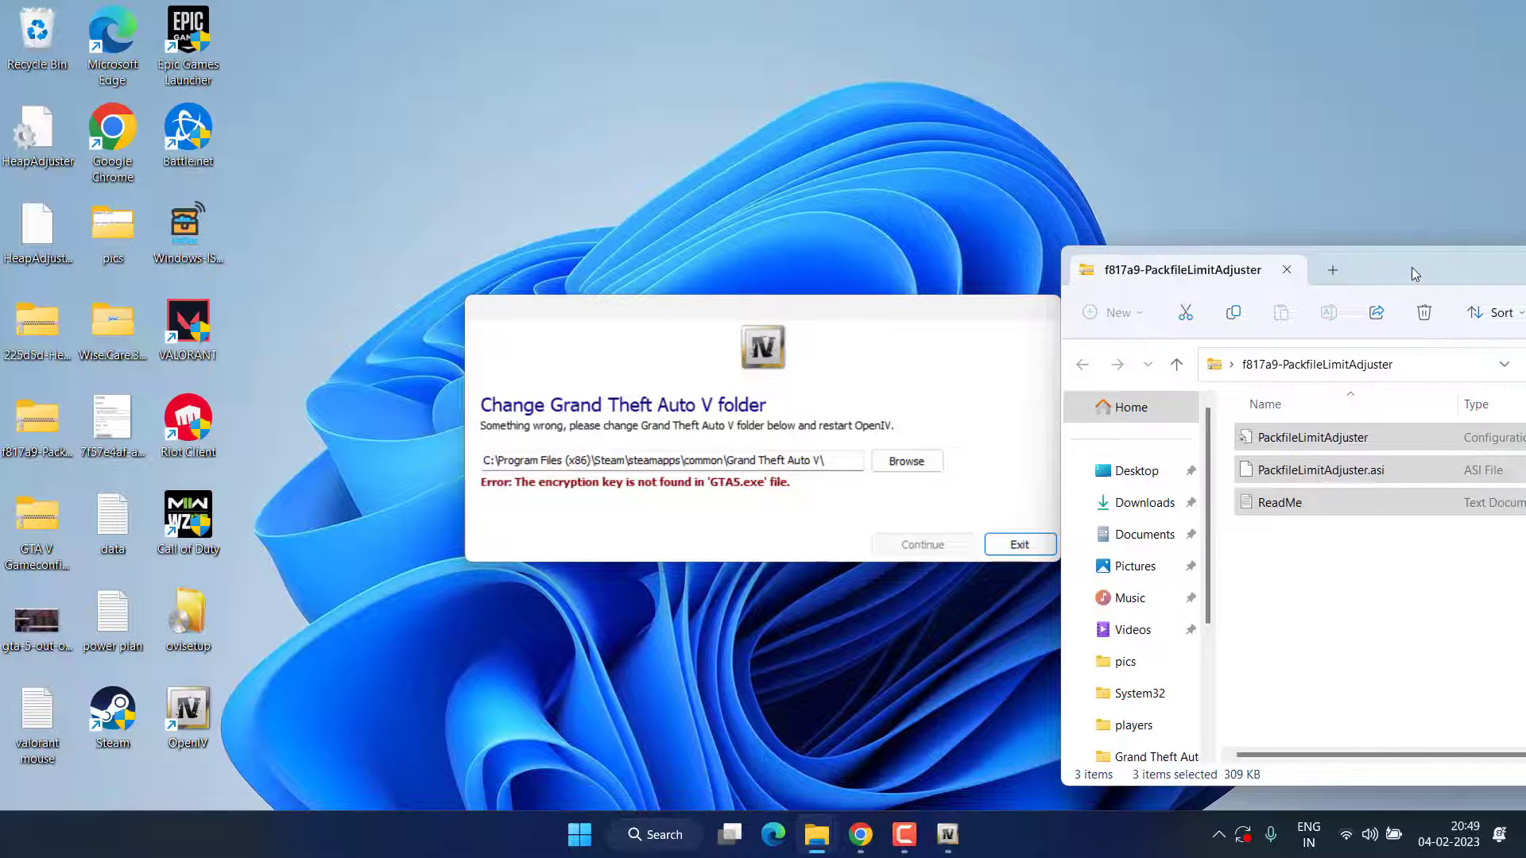
drag(1411, 267, 1042, 103)
click(1070, 101)
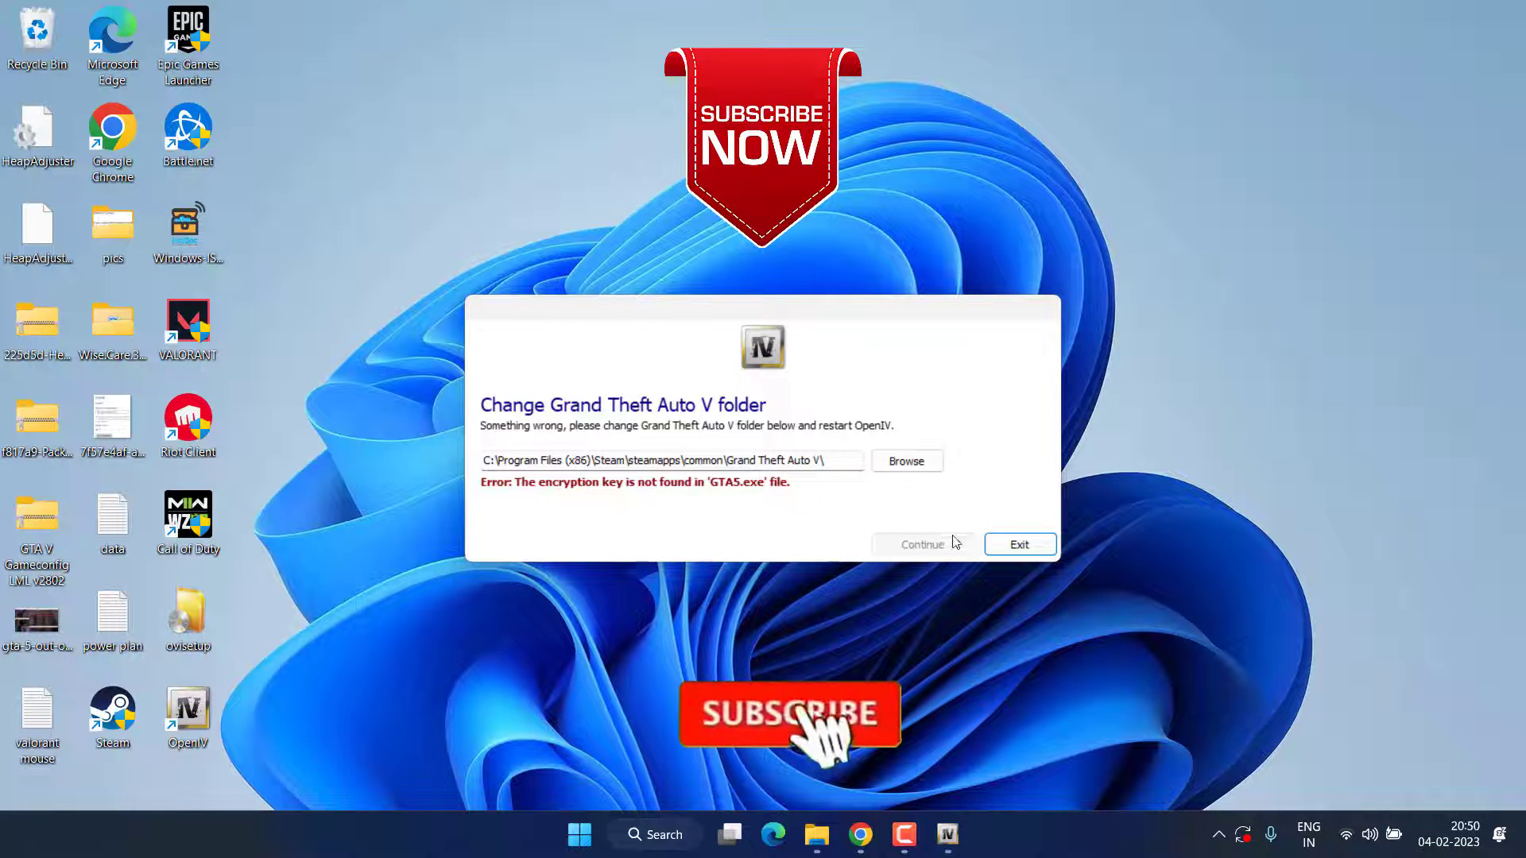
click(1017, 544)
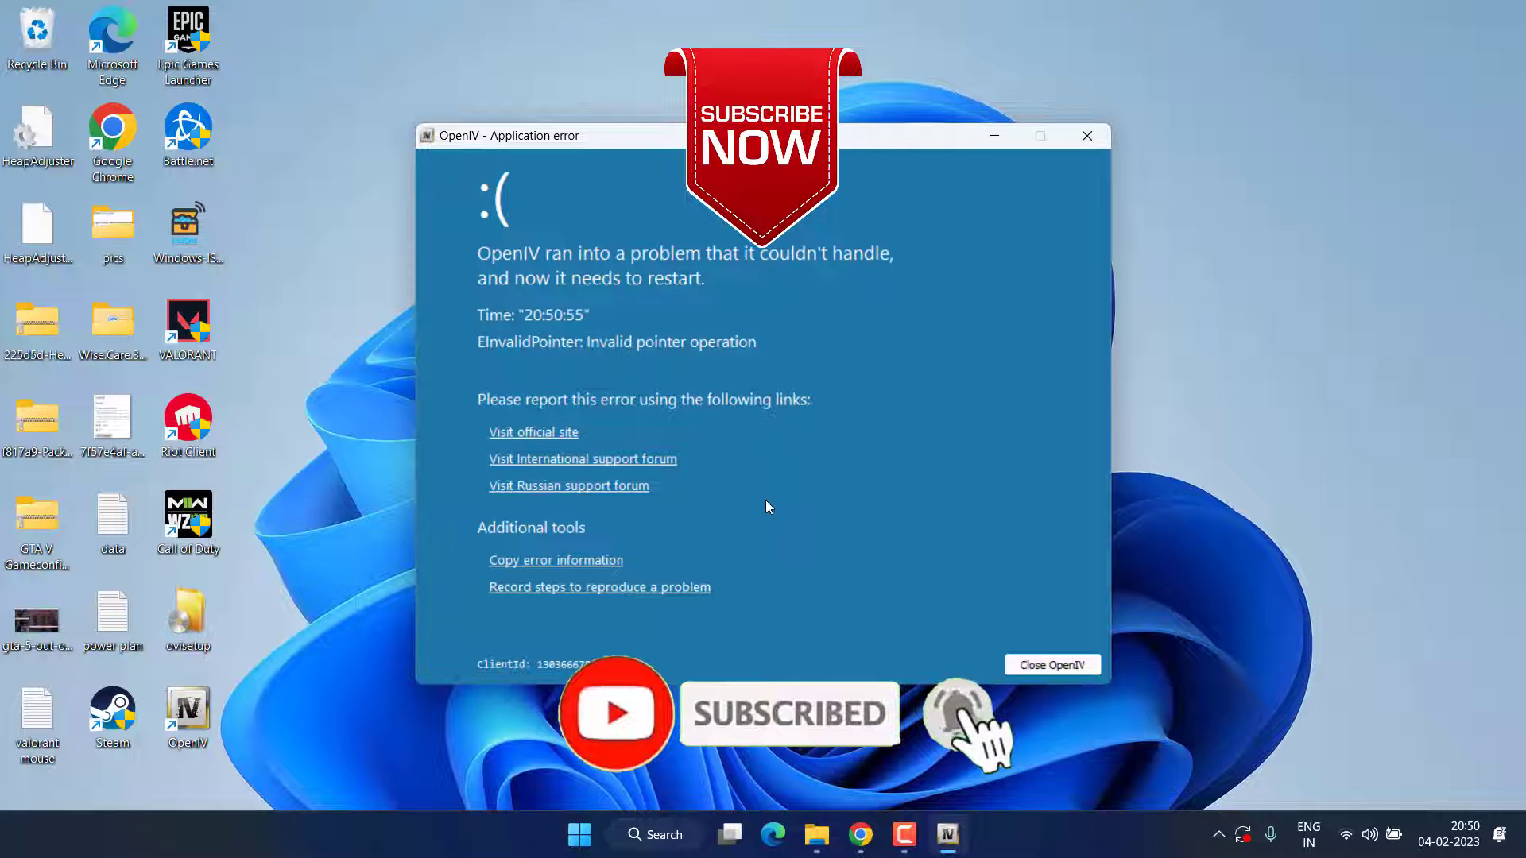